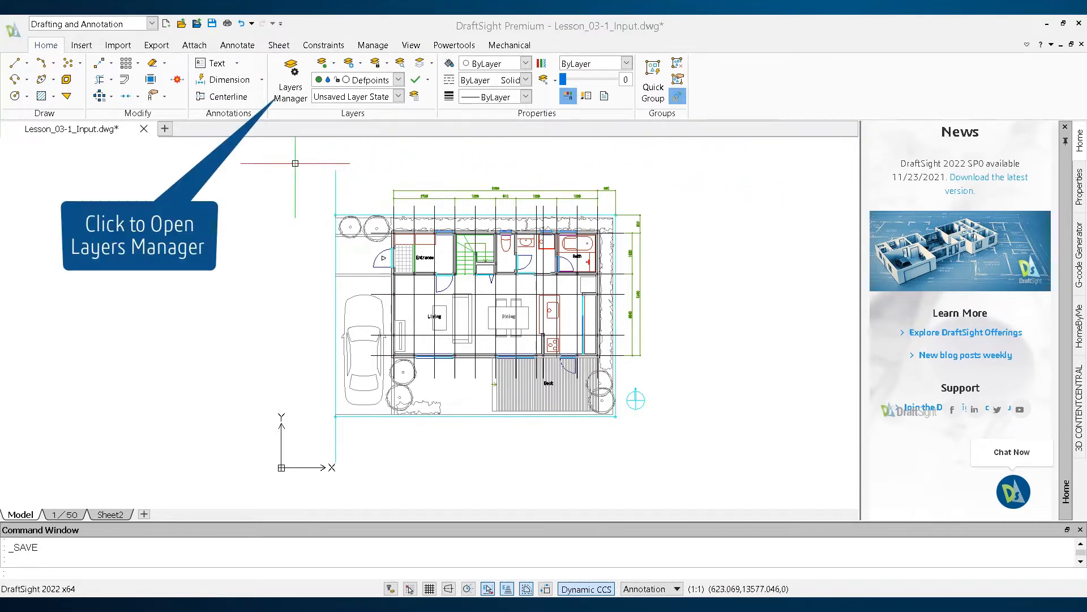
- Create a new layer named RedLine and set its line color to Red
left_click(292, 90)
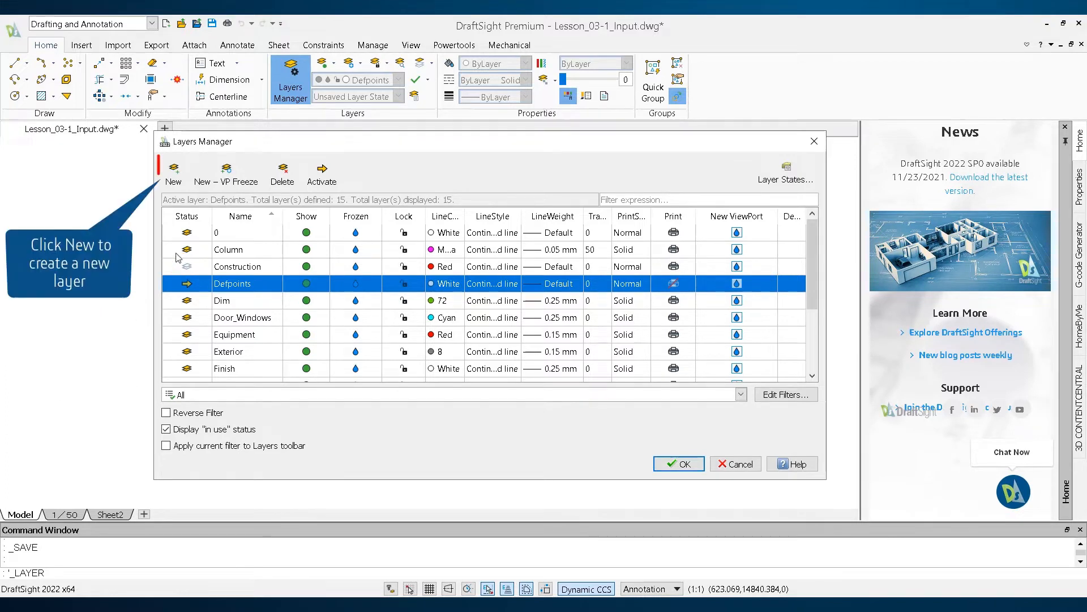
left_click(175, 175)
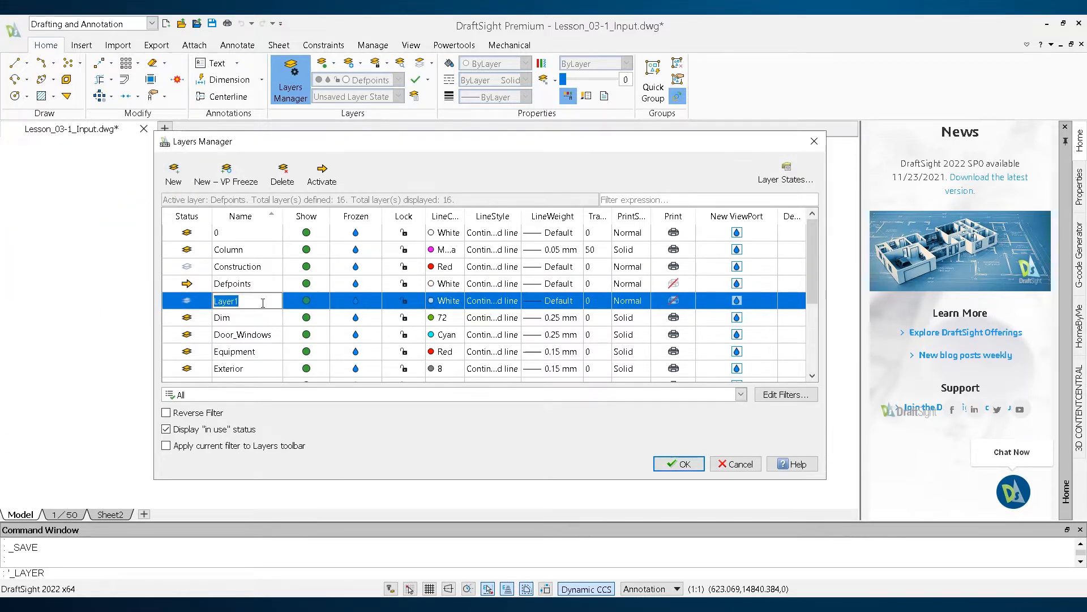
type("RedLine")
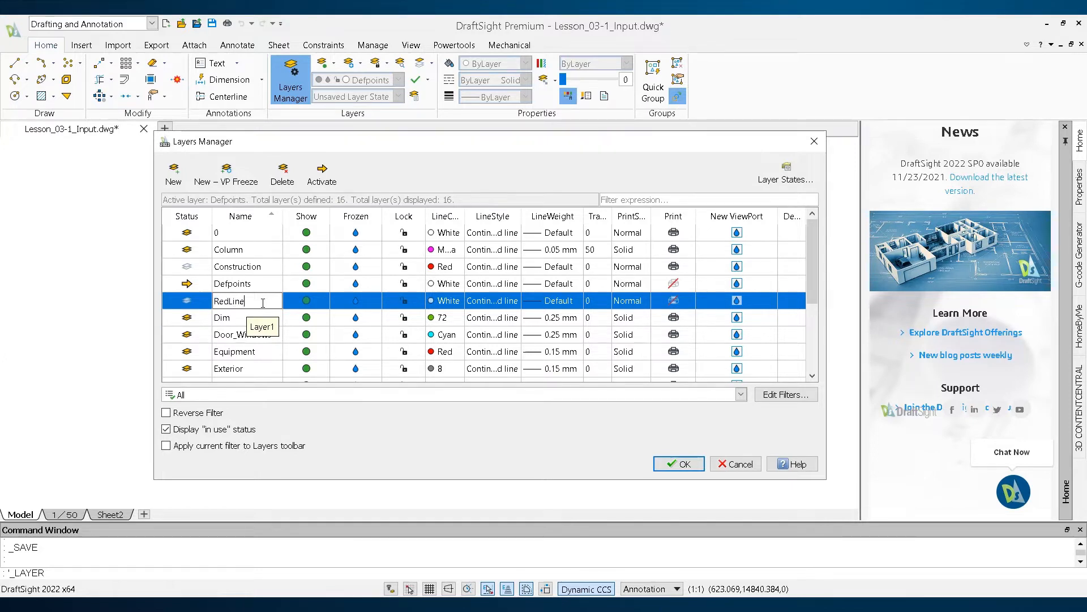
left_click(463, 304)
left_click(458, 300)
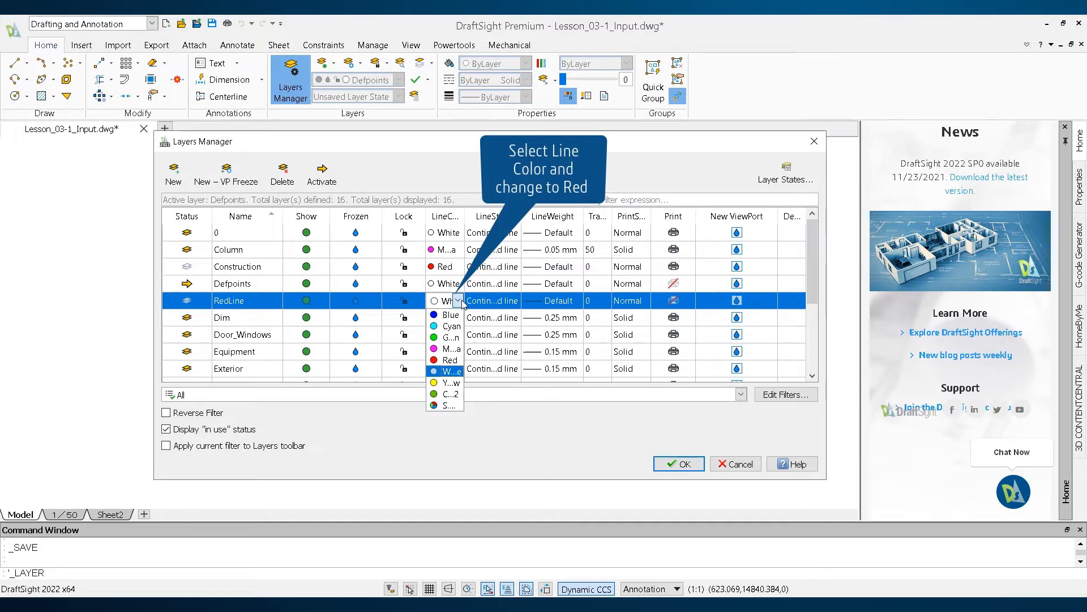
left_click(450, 360)
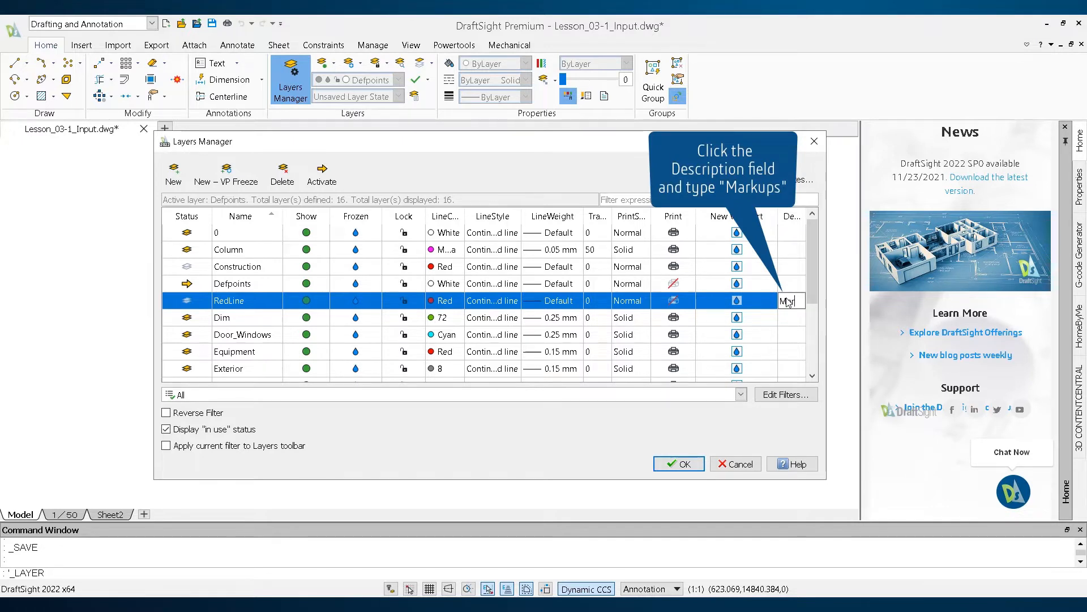
- Set the RedLine layer's description to Markups
left_click(789, 301)
type("Markups")
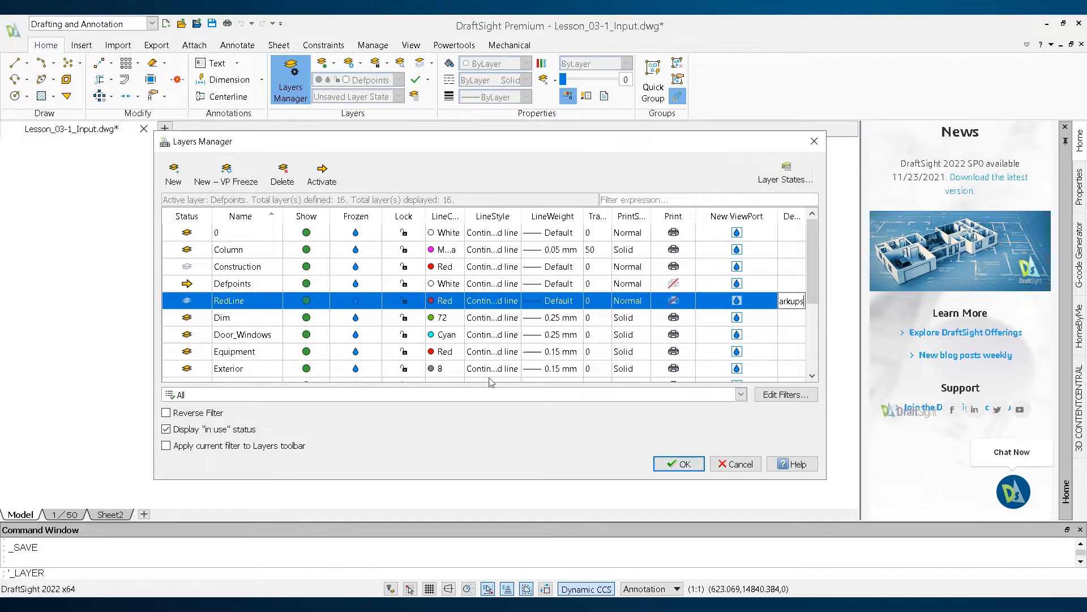
key("Return")
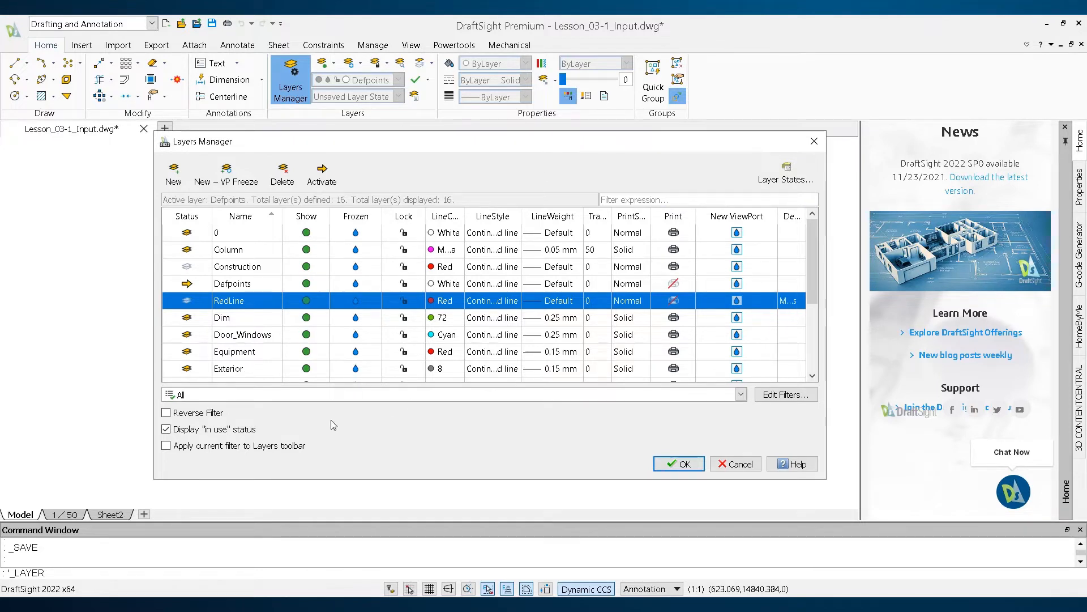
- Mark the Construction layer for deletion
left_click(201, 271)
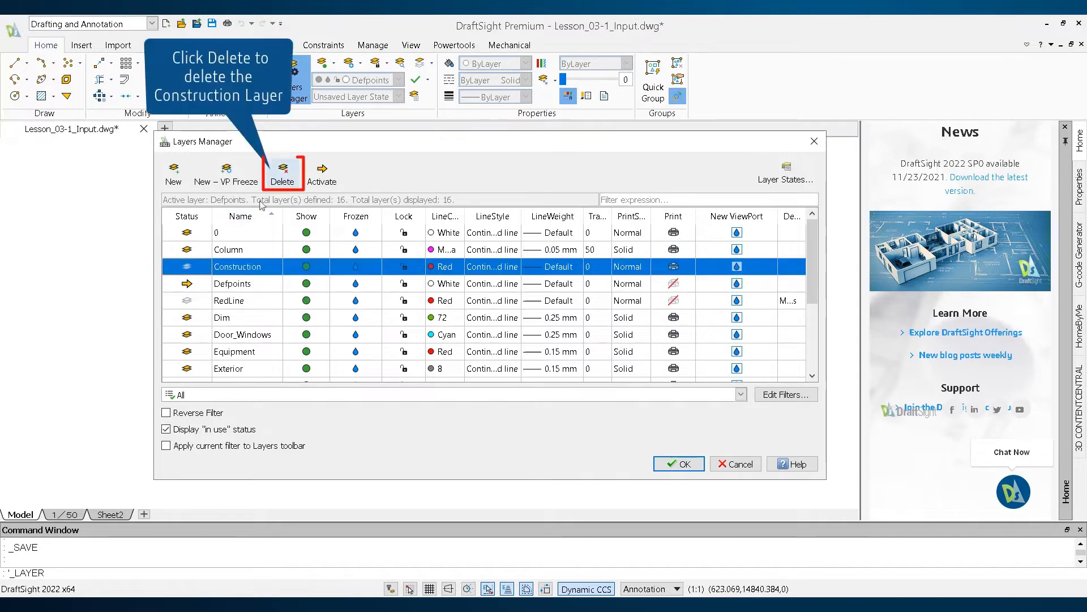
left_click(283, 177)
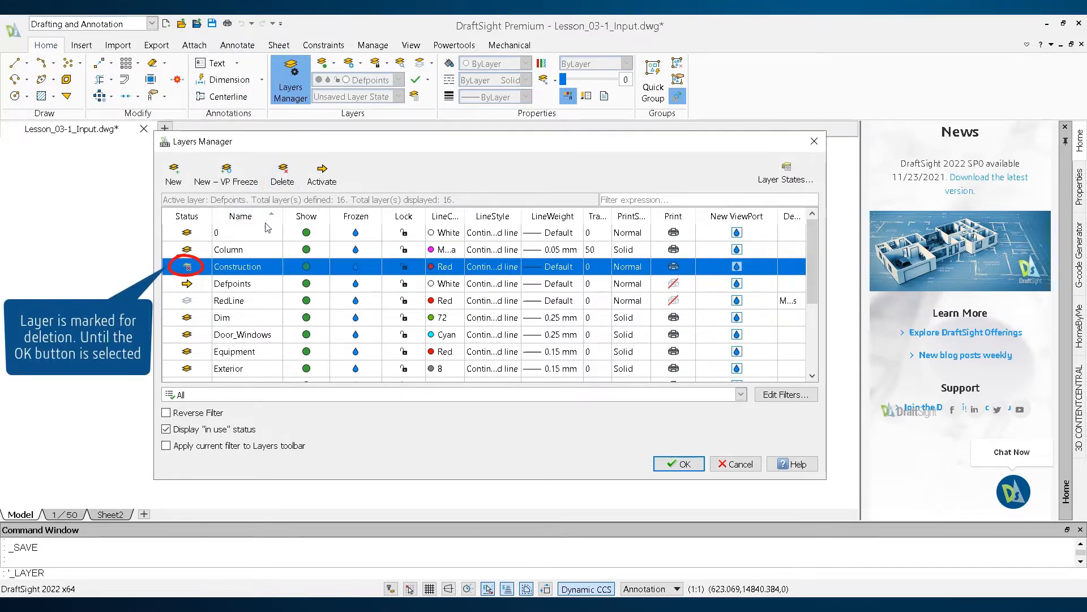
left_click(245, 286)
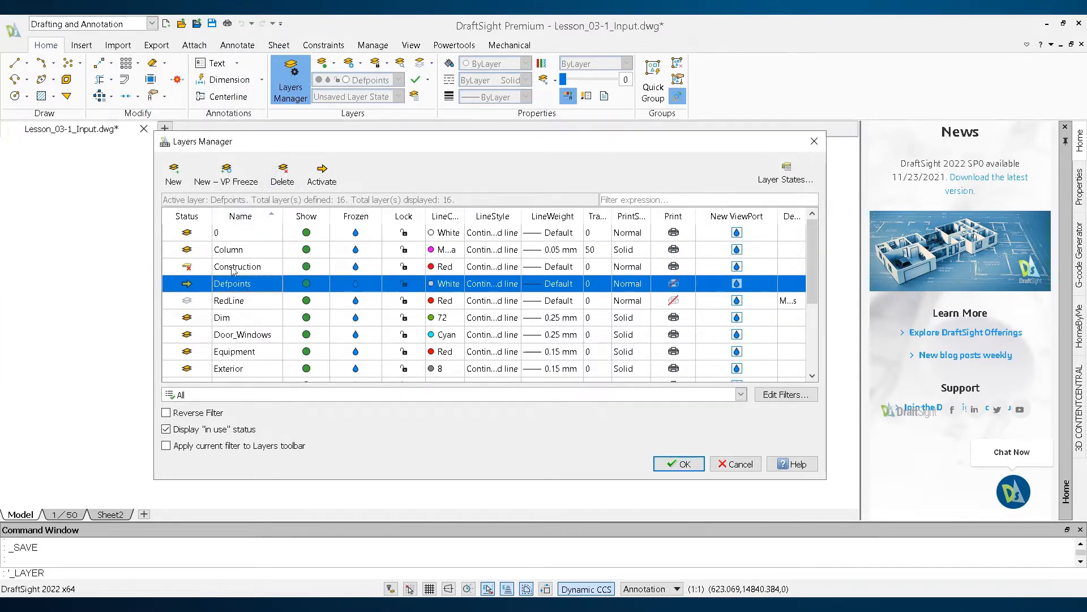
- Create another new layer named CenterLine and set its line color to Red
left_click(174, 174)
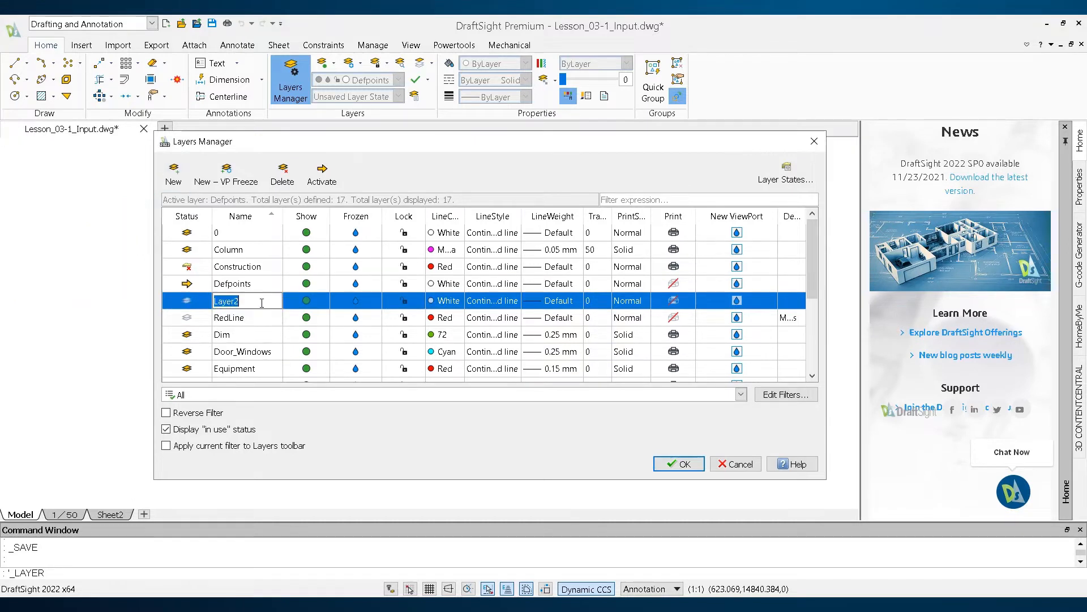
type("Ceny")
key("BackSpace")
type("te")
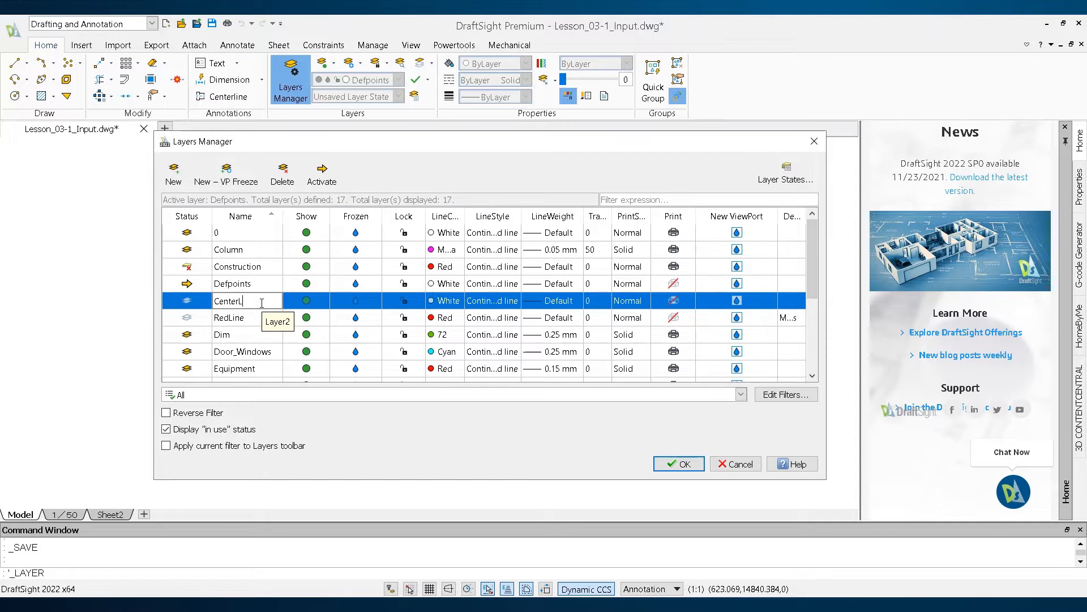
left_click(448, 303)
left_click(457, 300)
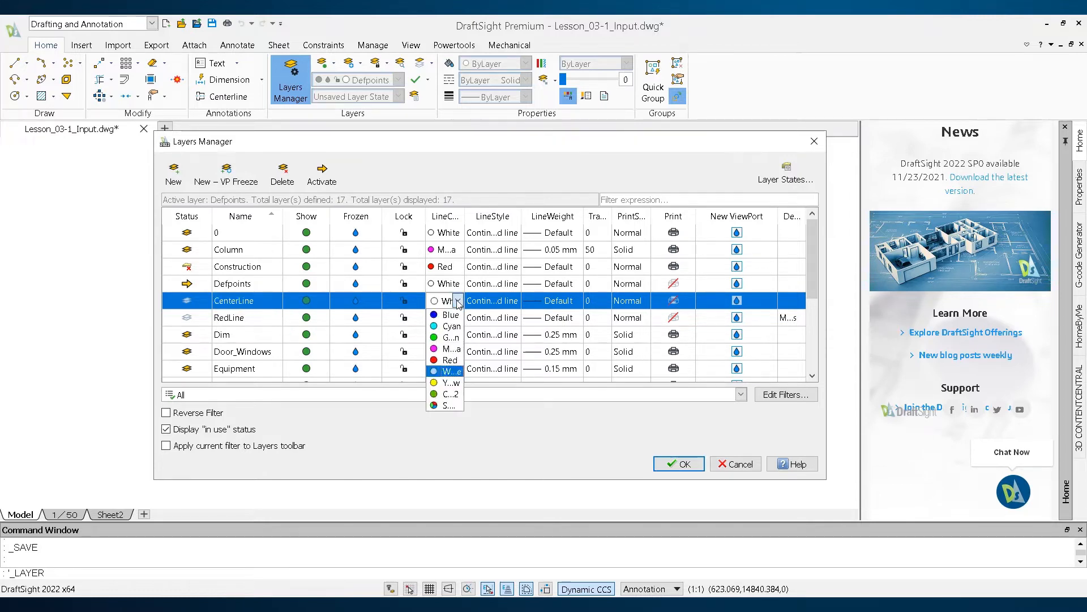
left_click(450, 360)
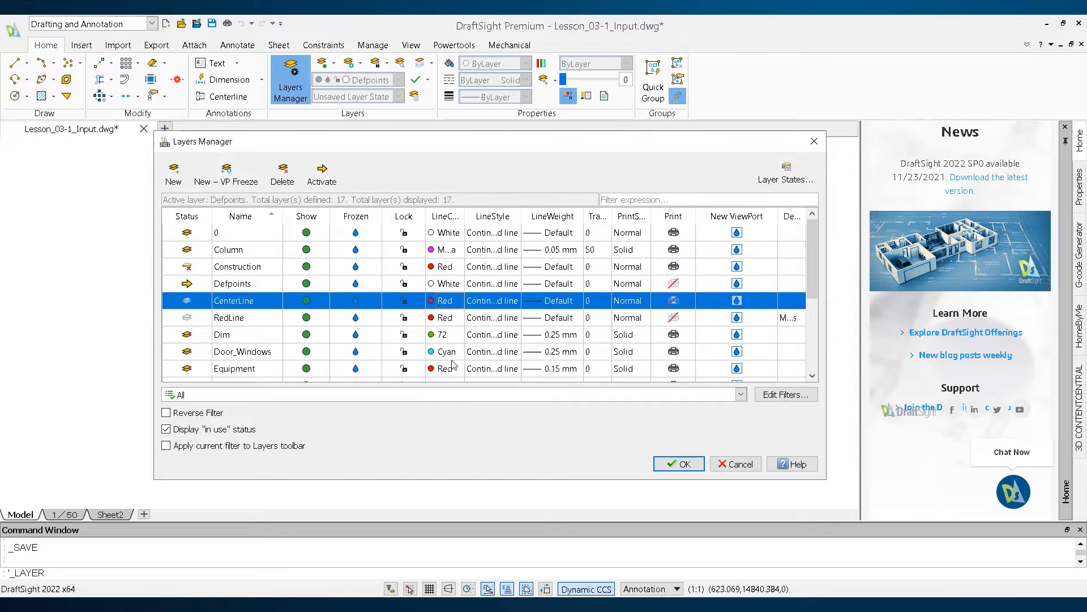
- Load the DASHDOT line style from mm.lin, assign it to the CenterLine layer and accept the layer changes
left_click(514, 303)
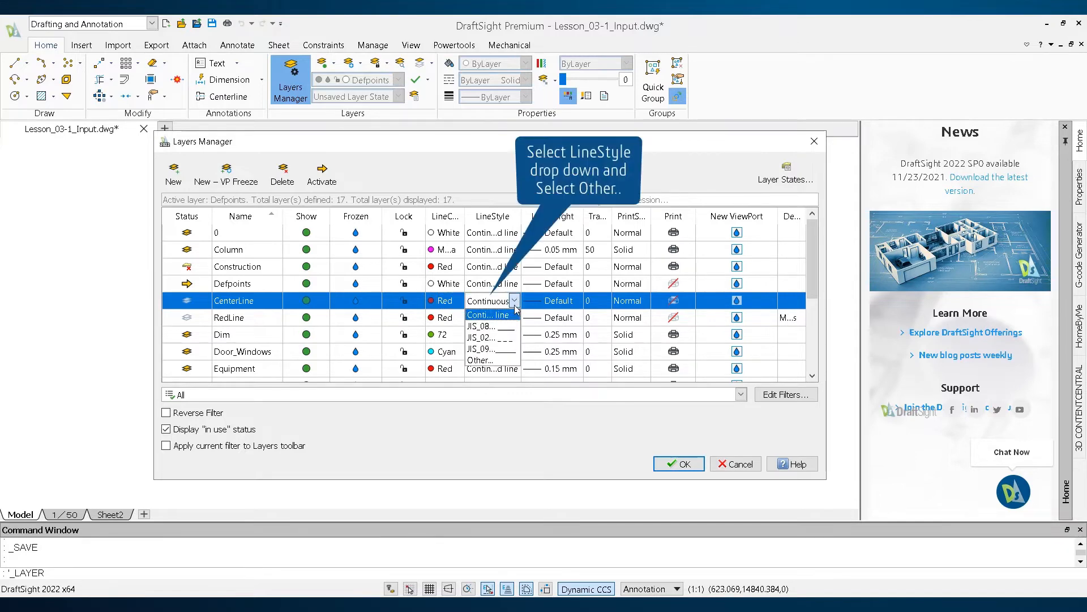
left_click(506, 360)
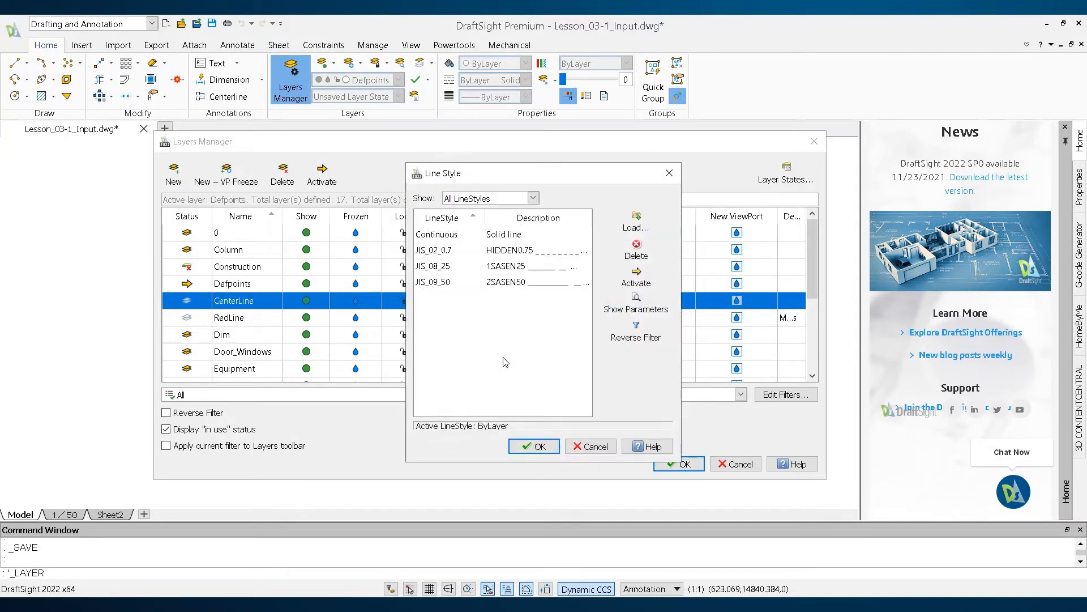
left_click(627, 224)
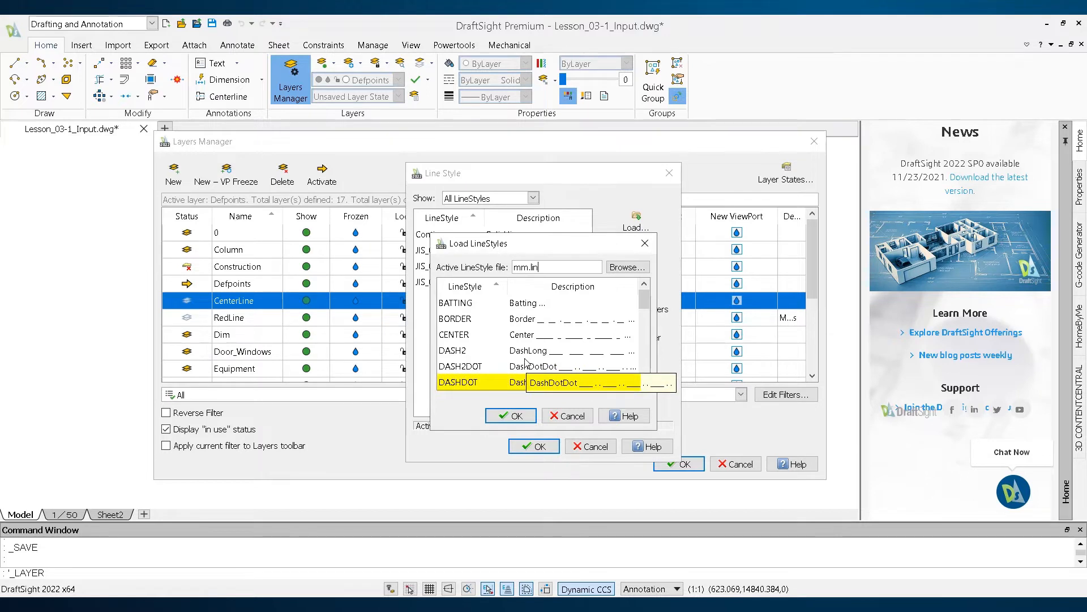
left_click(530, 382)
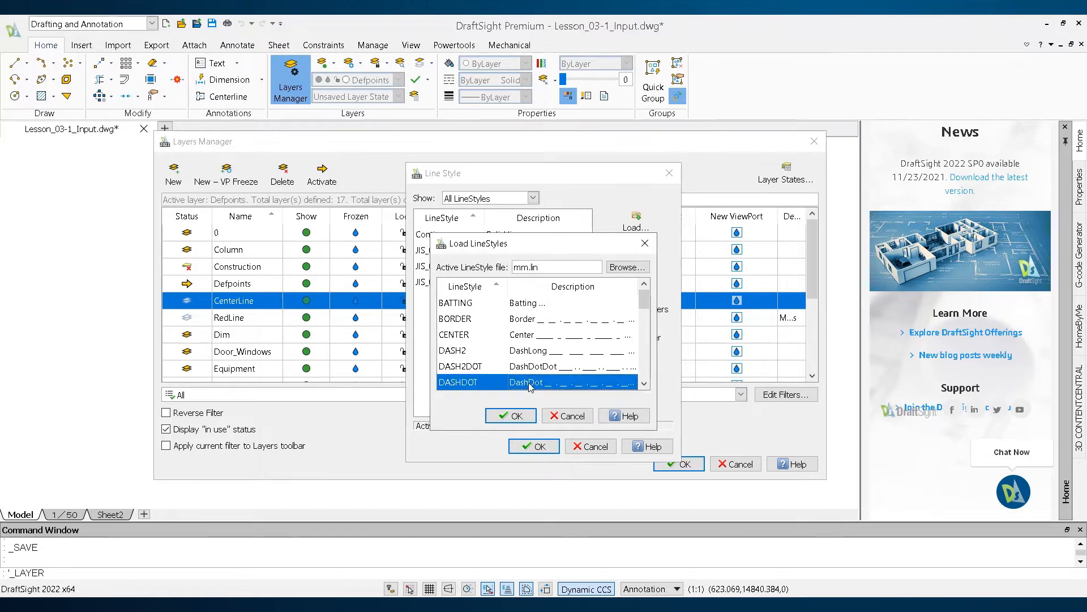
left_click(526, 414)
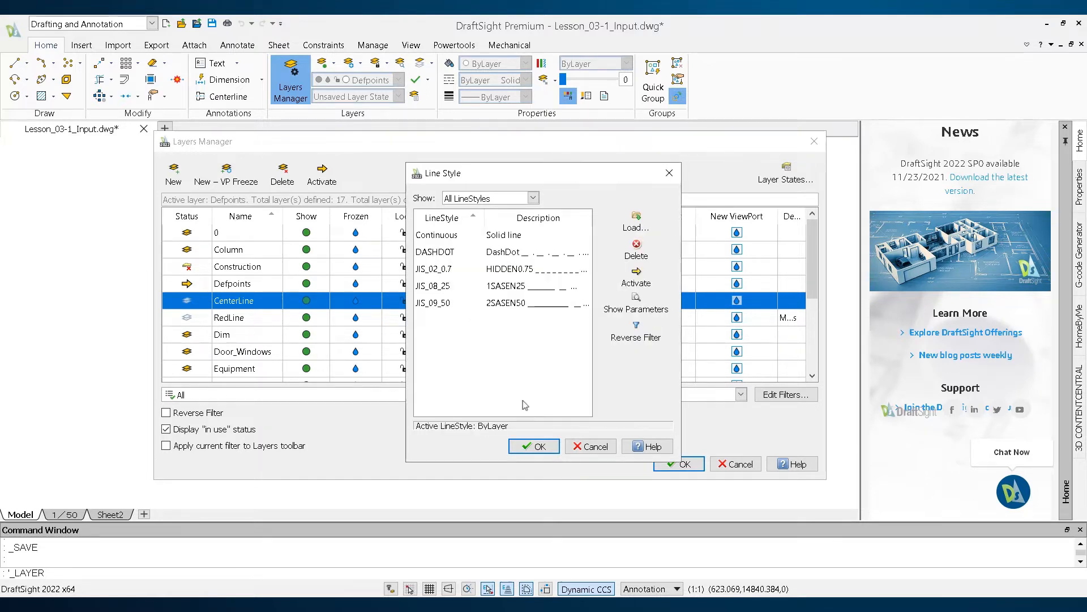
left_click(506, 254)
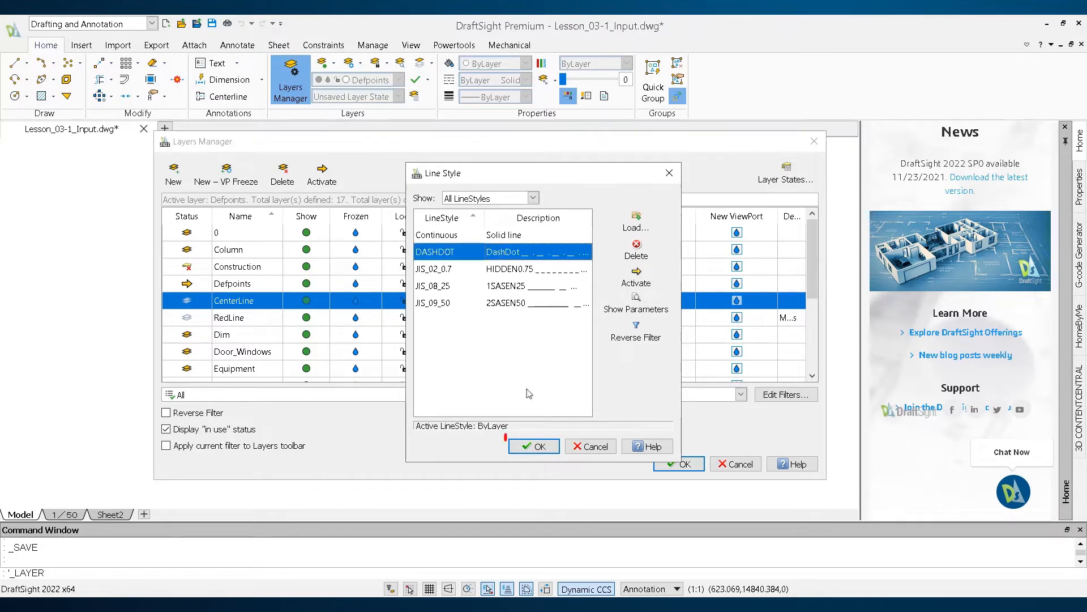
left_click(539, 448)
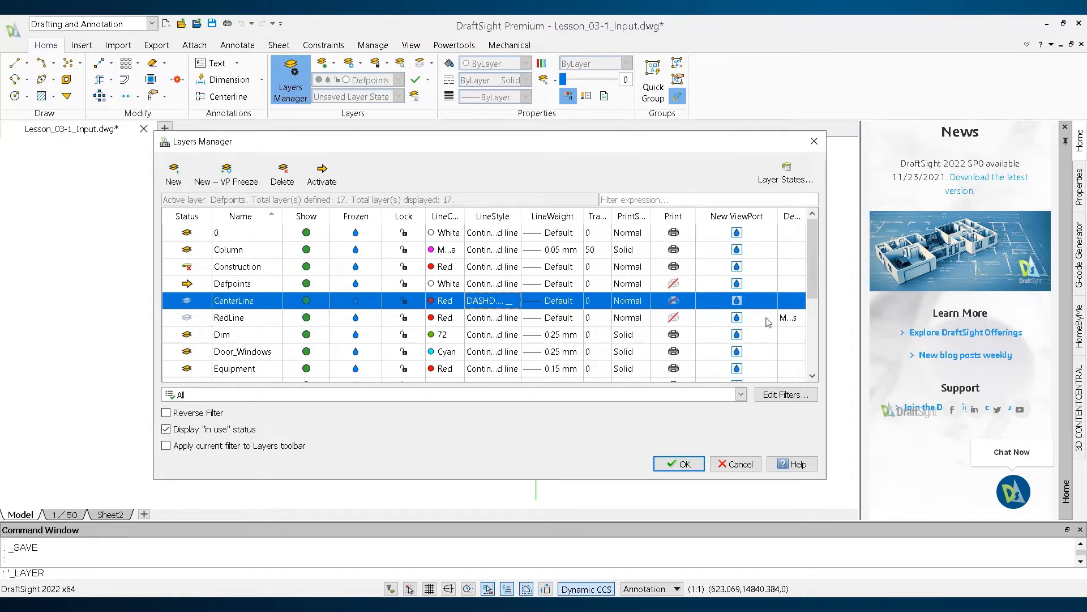
left_click(684, 464)
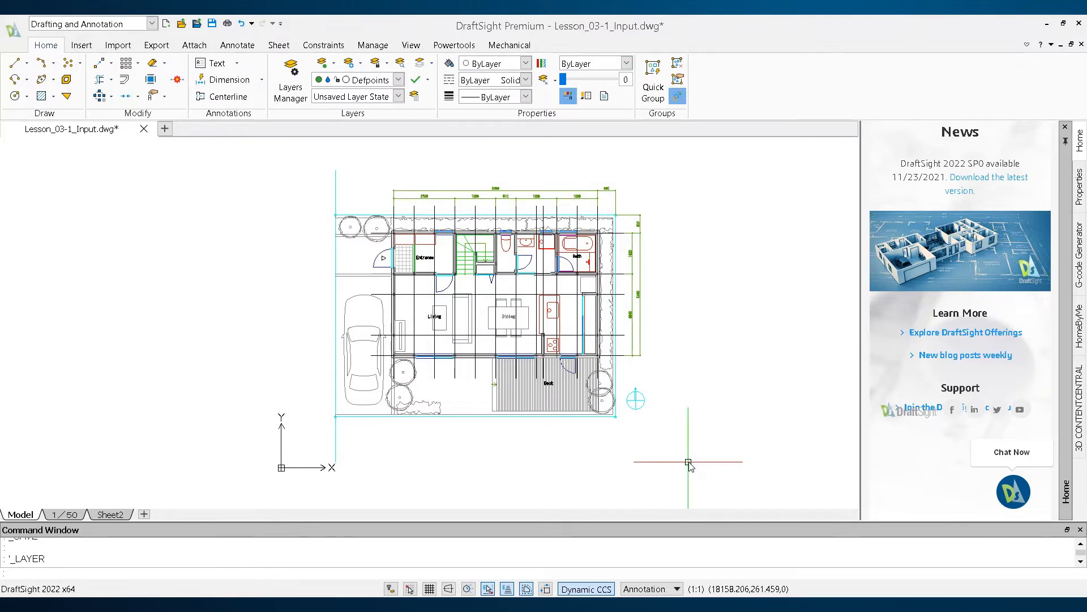
- Isolate the Dim layer using the 1820 dimension above the staircase
middle_click_drag(688, 462, 657, 455)
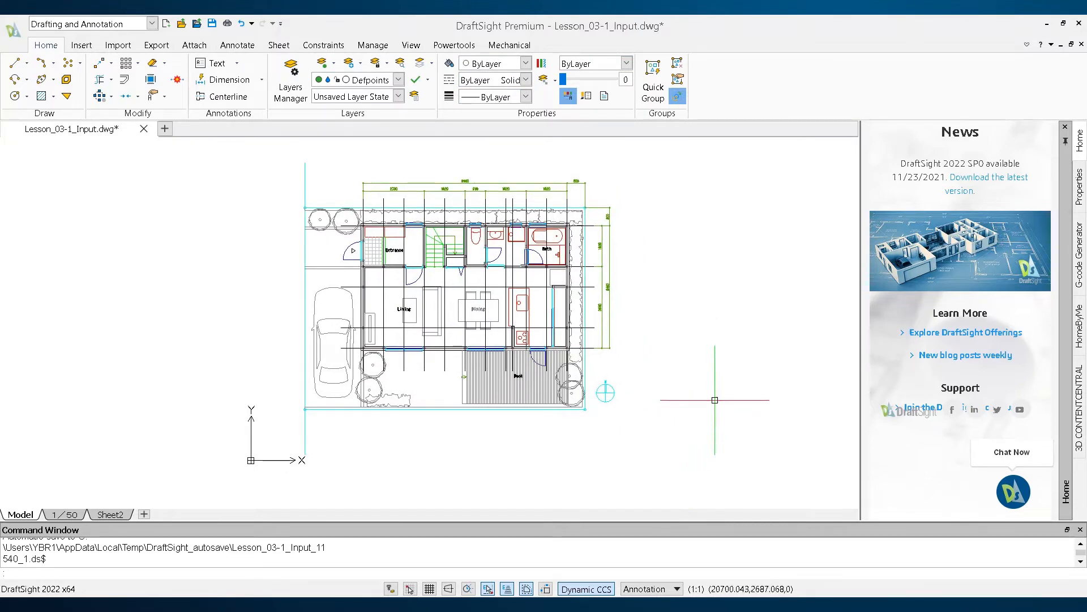
scroll(477, 190, "up", 2)
scroll(477, 190, "up", 4)
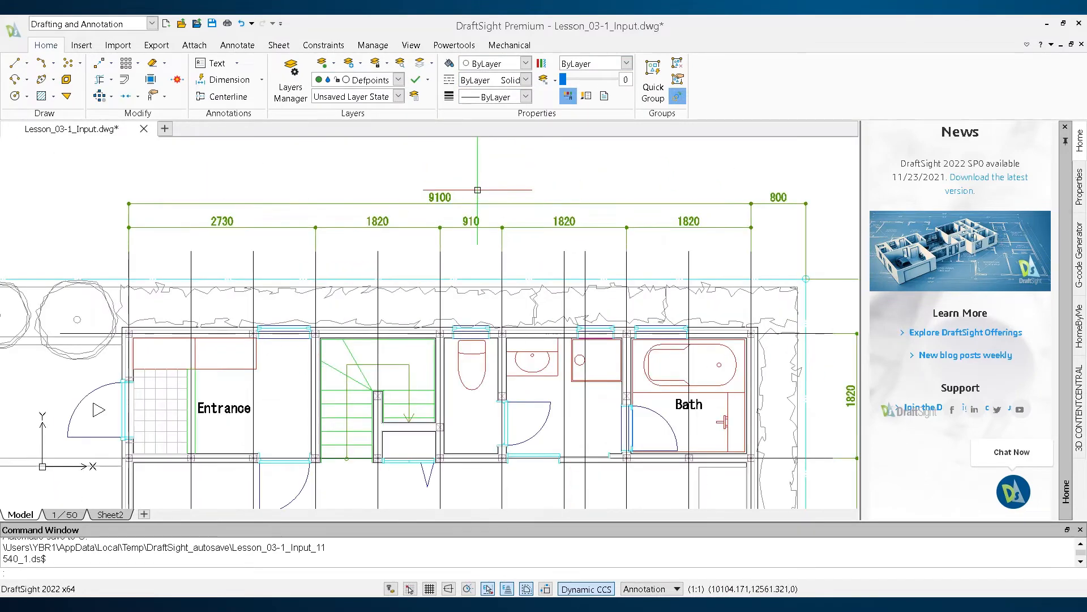
left_click(410, 235)
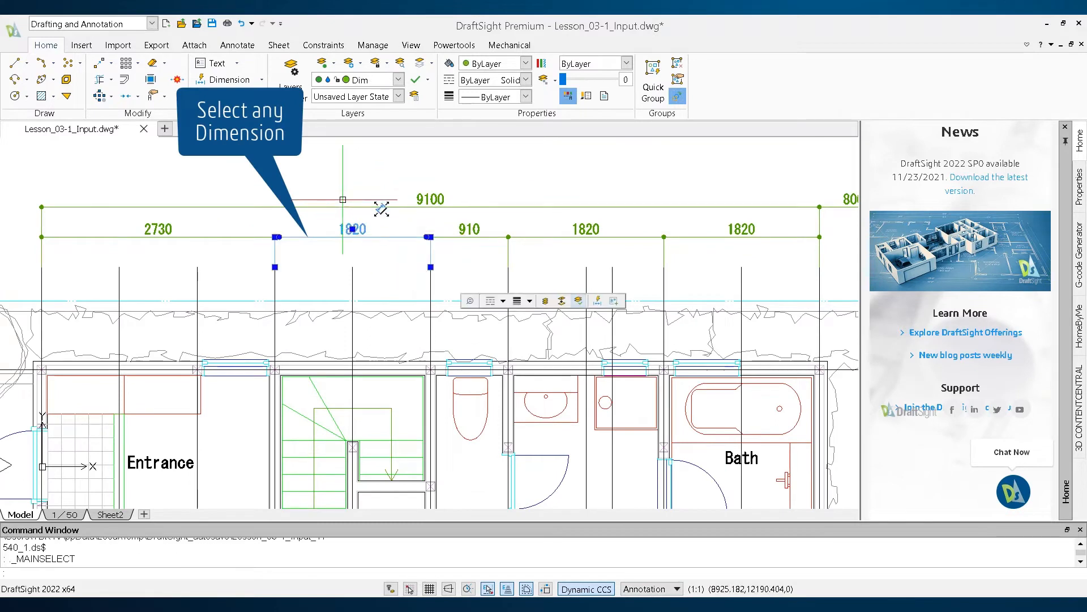
left_click(433, 65)
left_click(435, 83)
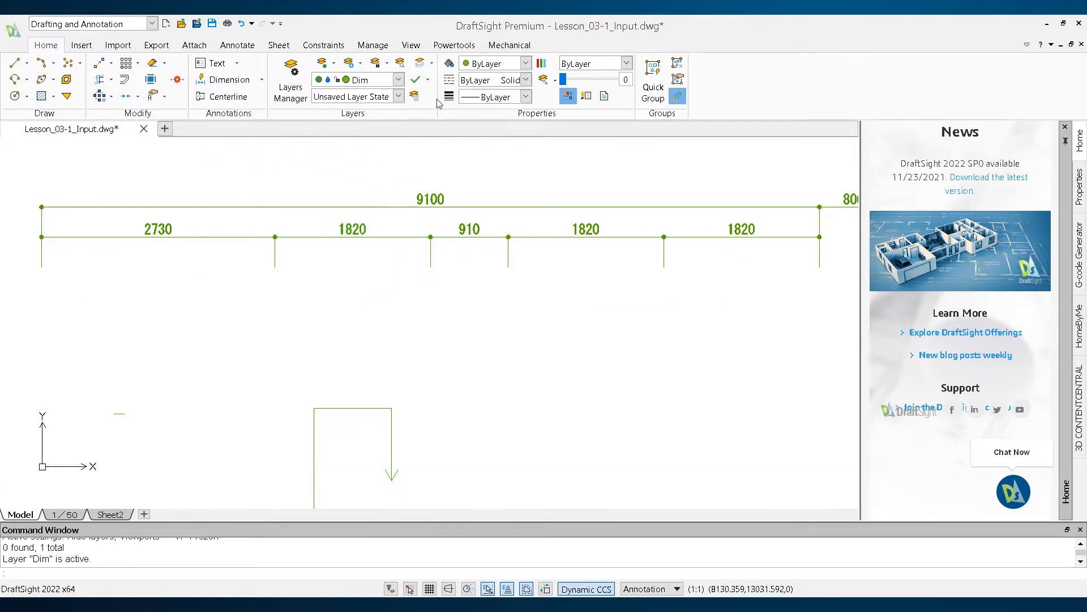
- Check the whole plan for stray entities on the isolated Dim layer, and restore the hidden layers
scroll(456, 227, "down", 3)
scroll(455, 226, "down", 2)
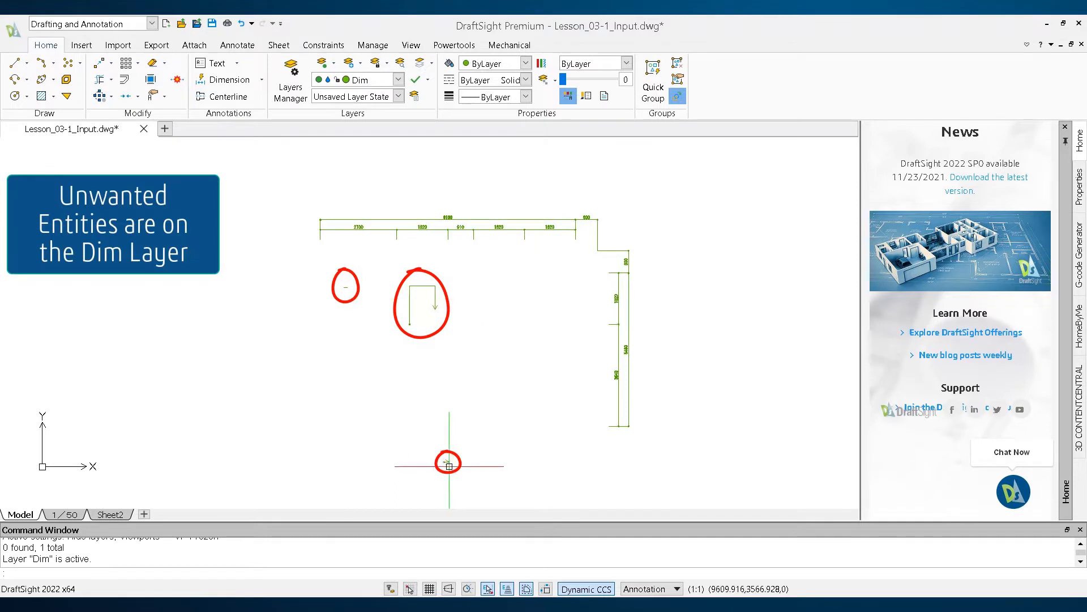
left_click(432, 64)
left_click(447, 94)
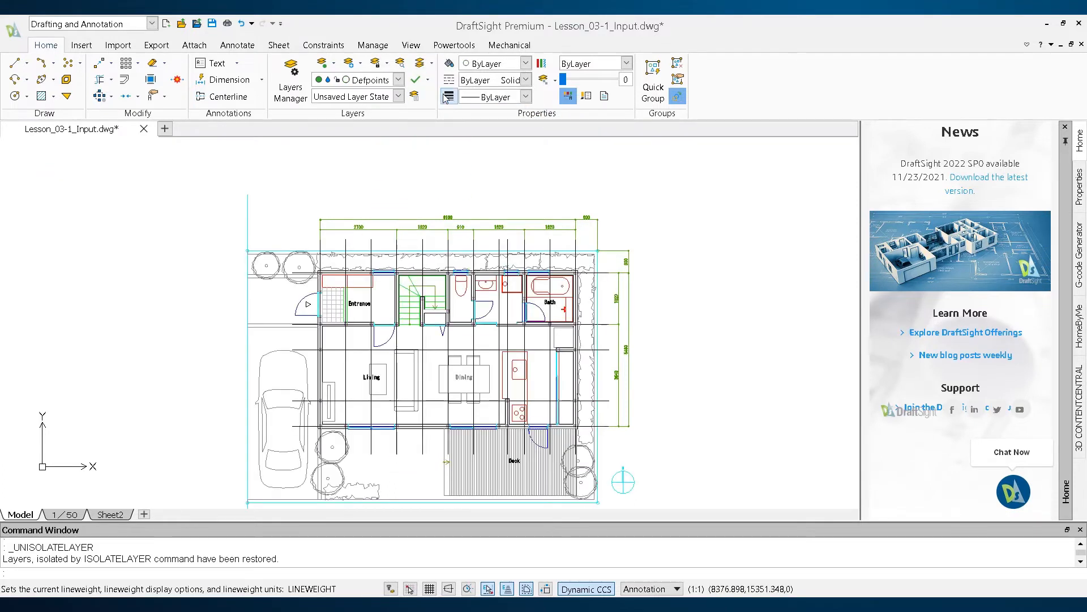
- Isolate the Dim and Other layers together using the dimension above the staircase and a diagonal staircase riser line
scroll(423, 226, "up", 1)
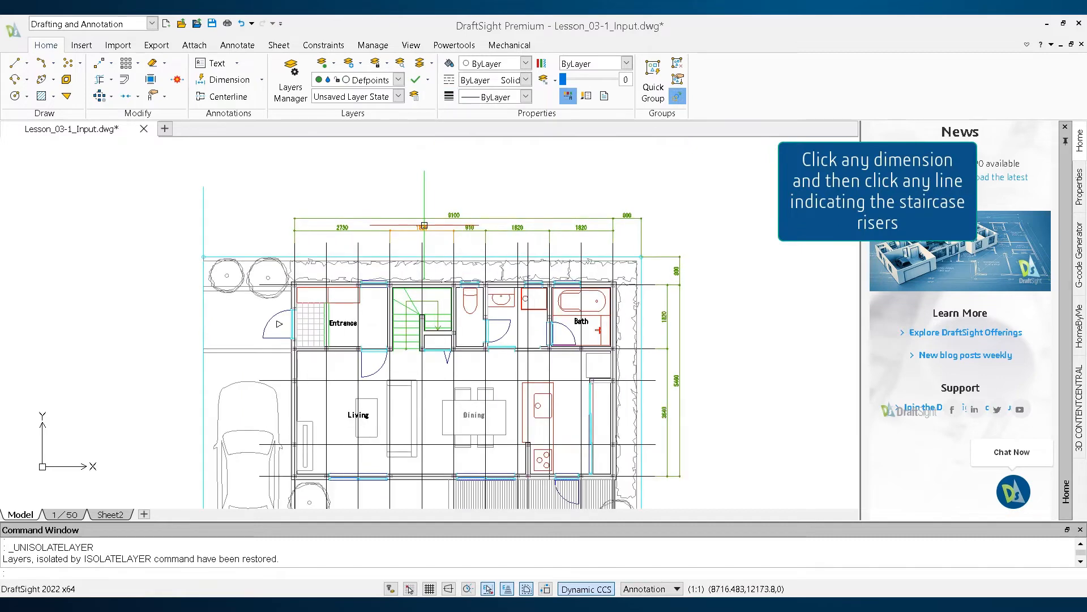
left_click(429, 226)
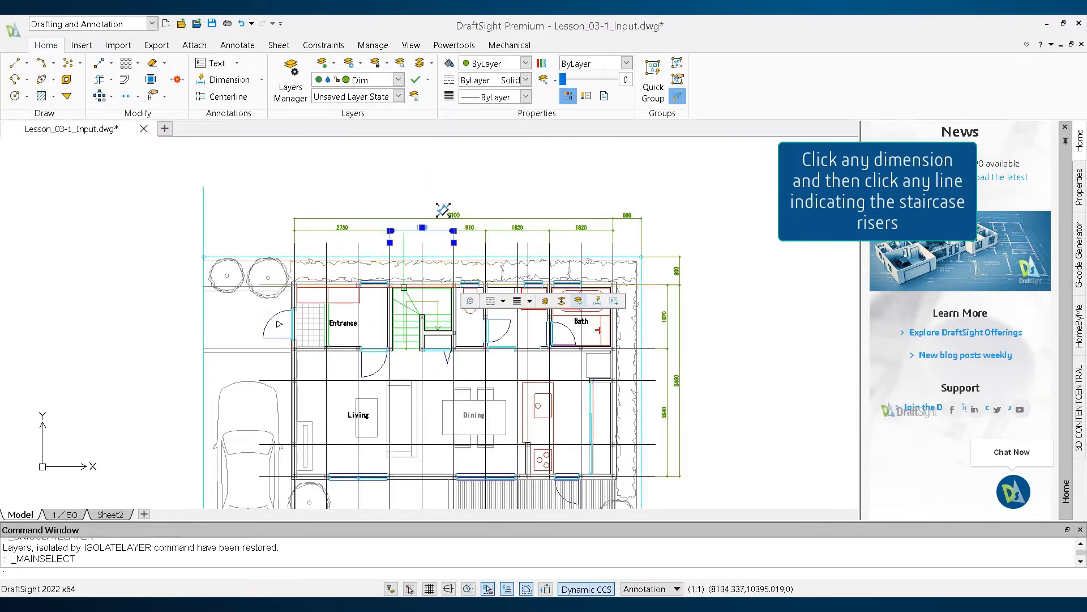
scroll(406, 304, "up", 4)
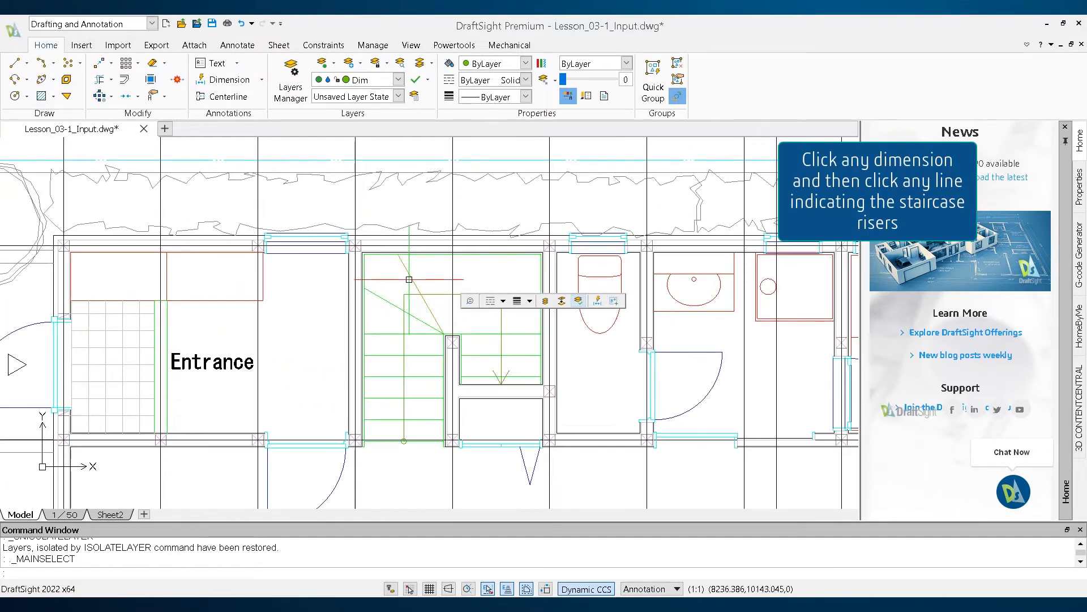
left_click(408, 279)
scroll(424, 175, "down", 5)
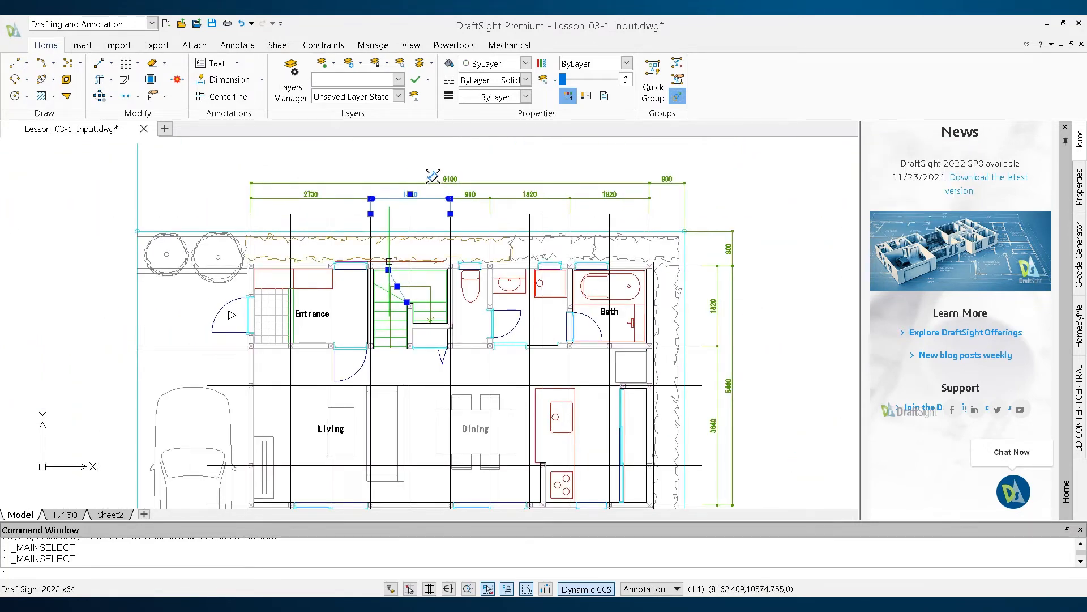
scroll(433, 178, "down", 1)
left_click(433, 64)
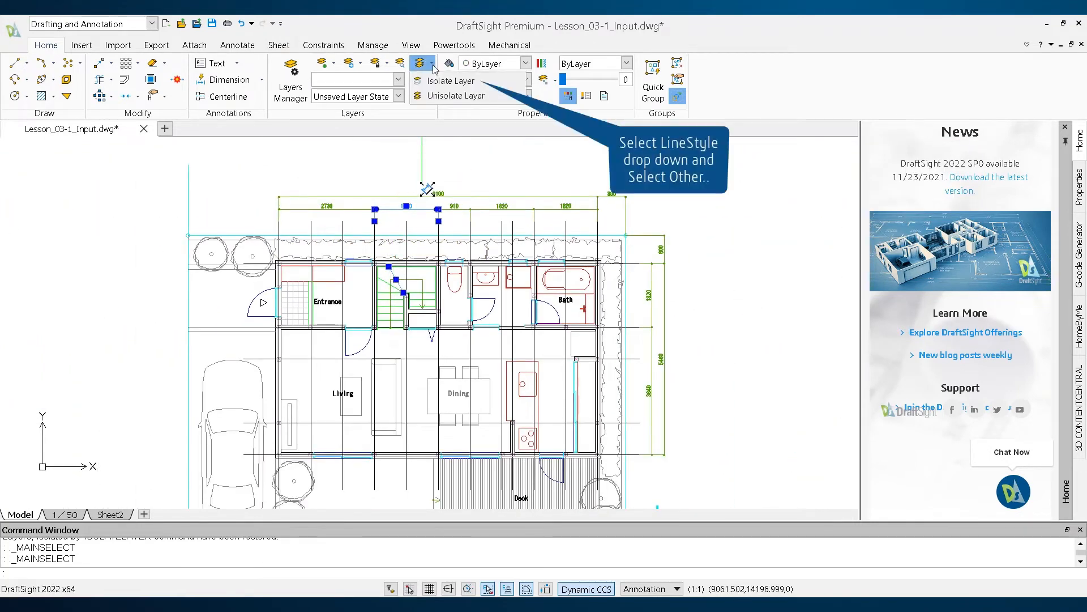
left_click(437, 81)
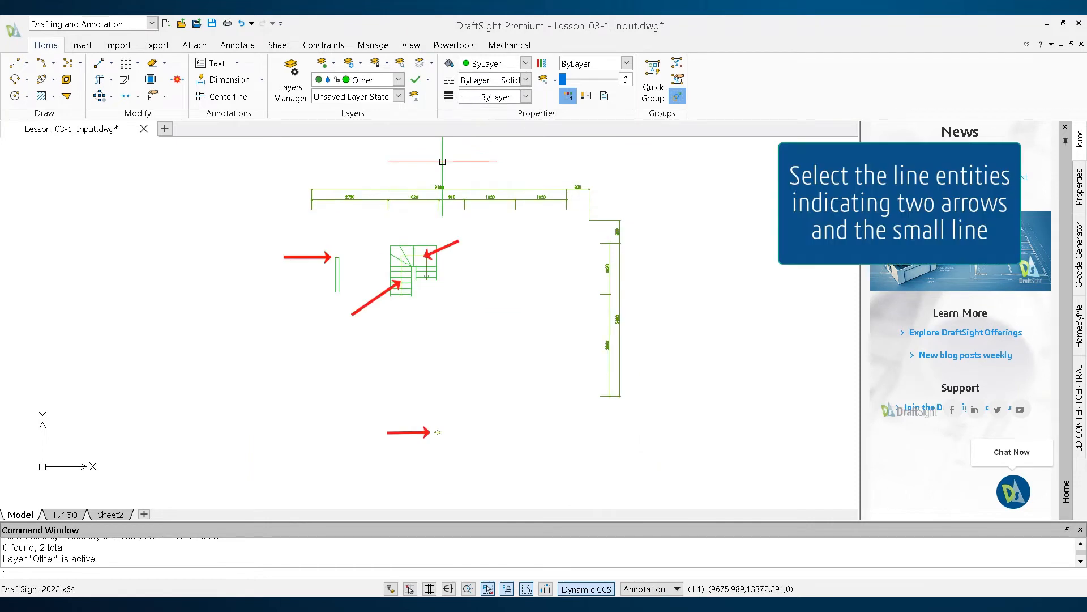
- Select the staircase's direction arrow with its start circle, and the short line capping the narrow double line beside the stairs
scroll(394, 299, "up", 1)
scroll(395, 299, "up", 1)
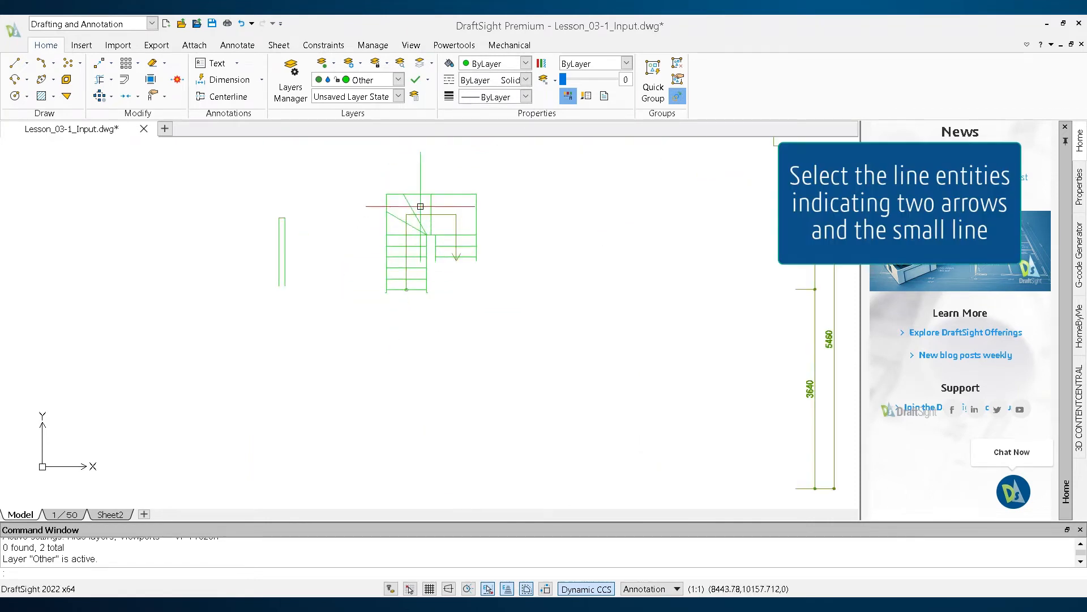
left_click(461, 219)
left_click(456, 256)
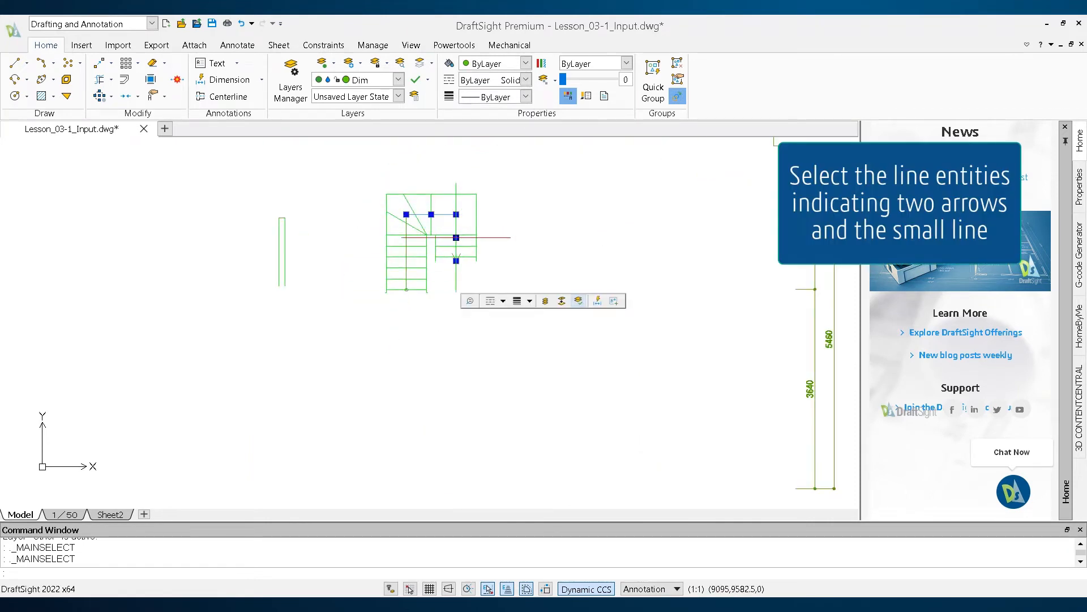
scroll(456, 260, "up", 5)
left_click(479, 253)
left_click(460, 258)
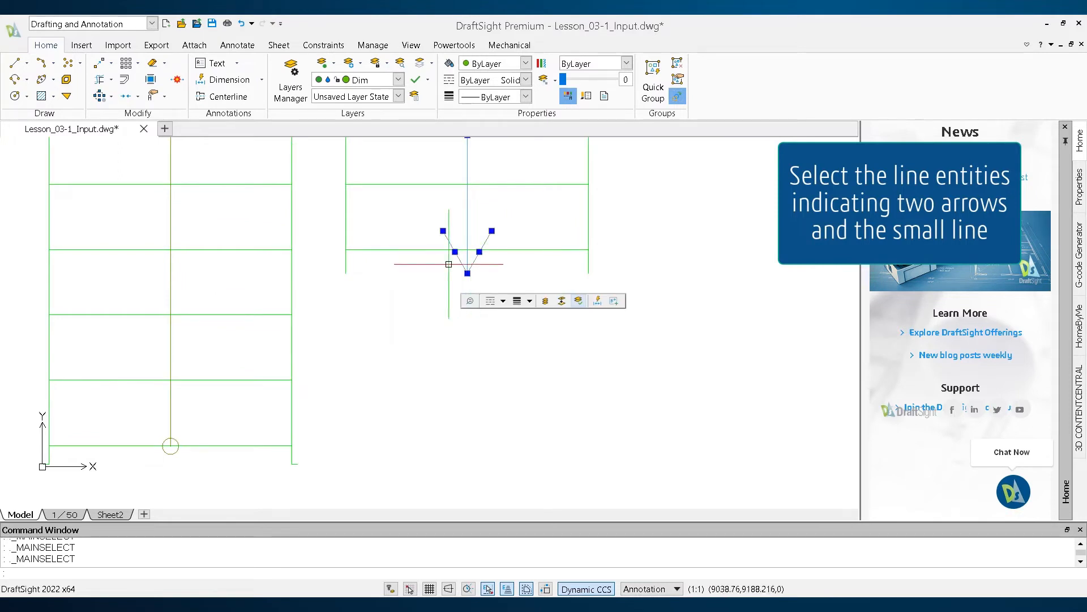
left_click(171, 347)
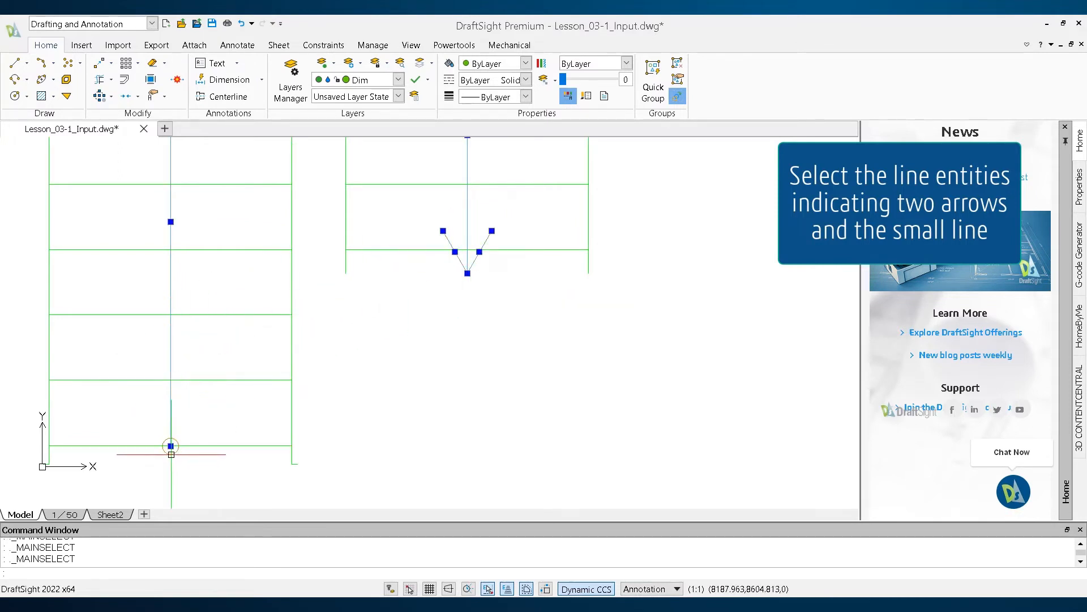
scroll(362, 391, "down", 2)
scroll(379, 358, "down", 3)
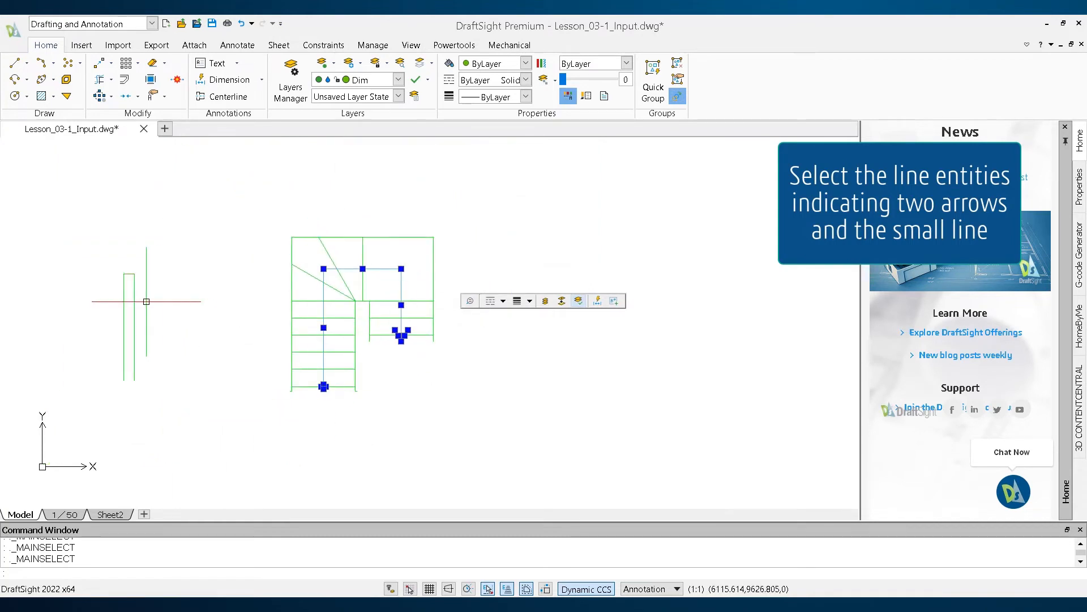
scroll(141, 300, "up", 1)
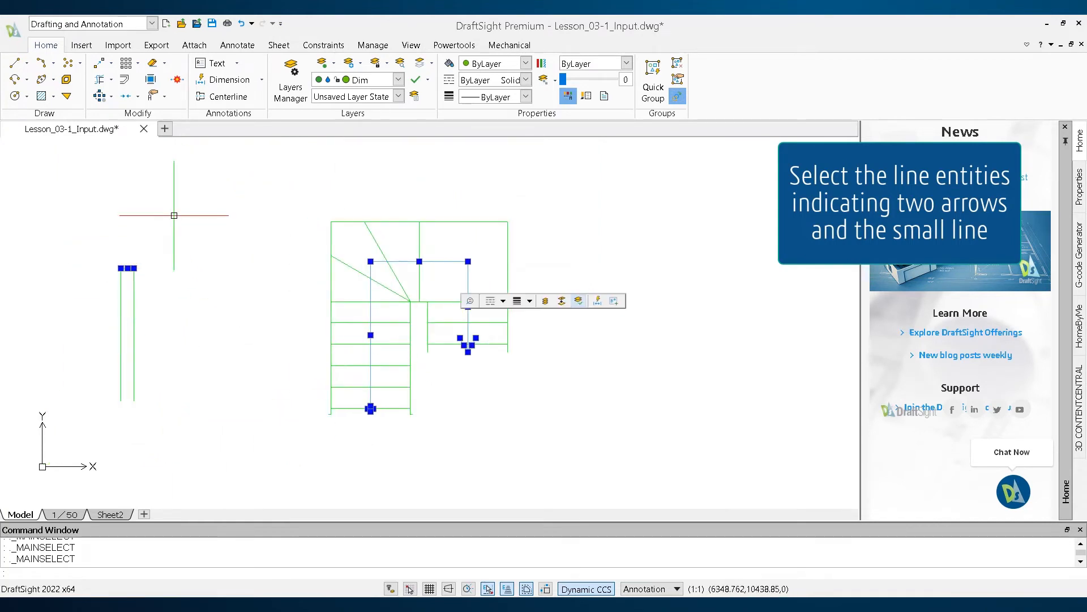
- Add the small arrow and its circle below the staircase, near the deck, to the selection
scroll(169, 213, "down", 2)
scroll(422, 192, "down", 2)
middle_click_drag(445, 400, 476, 343)
scroll(423, 466, "up", 4)
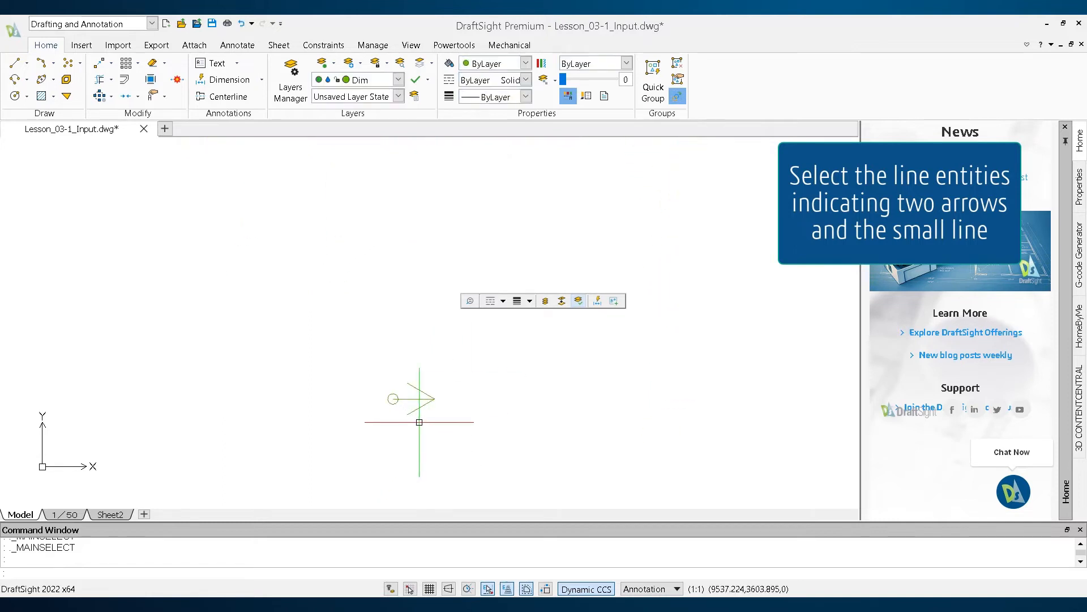
left_click(419, 408)
left_click(459, 426)
left_click(365, 370)
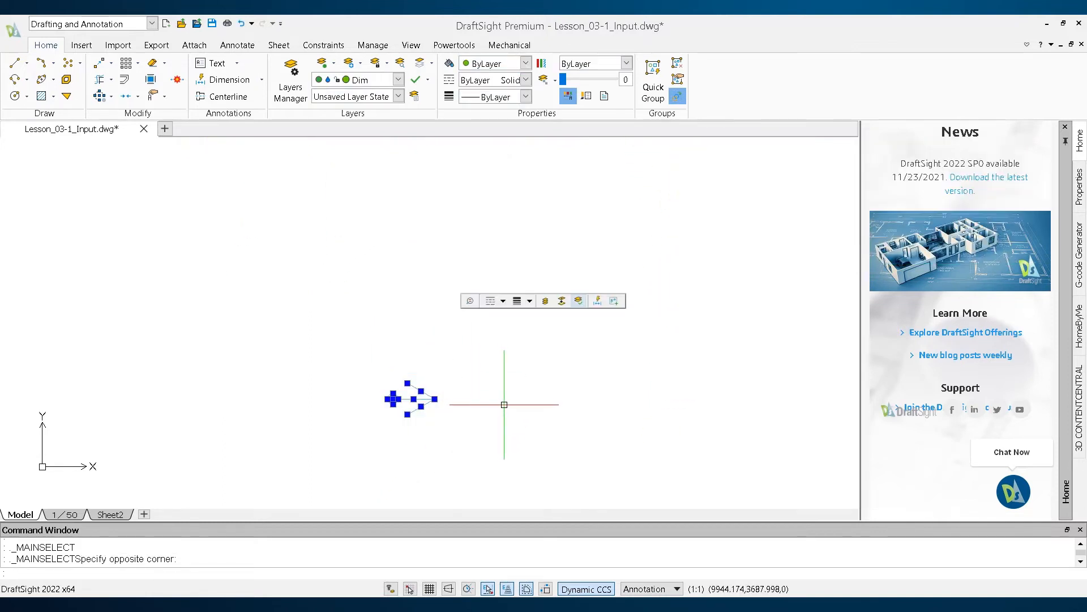
- Change the selected entities' layer to Other, using a light green staircase line as the destination entity
scroll(498, 403, "down", 4)
middle_click_drag(405, 398, 358, 473)
scroll(396, 293, "down", 1)
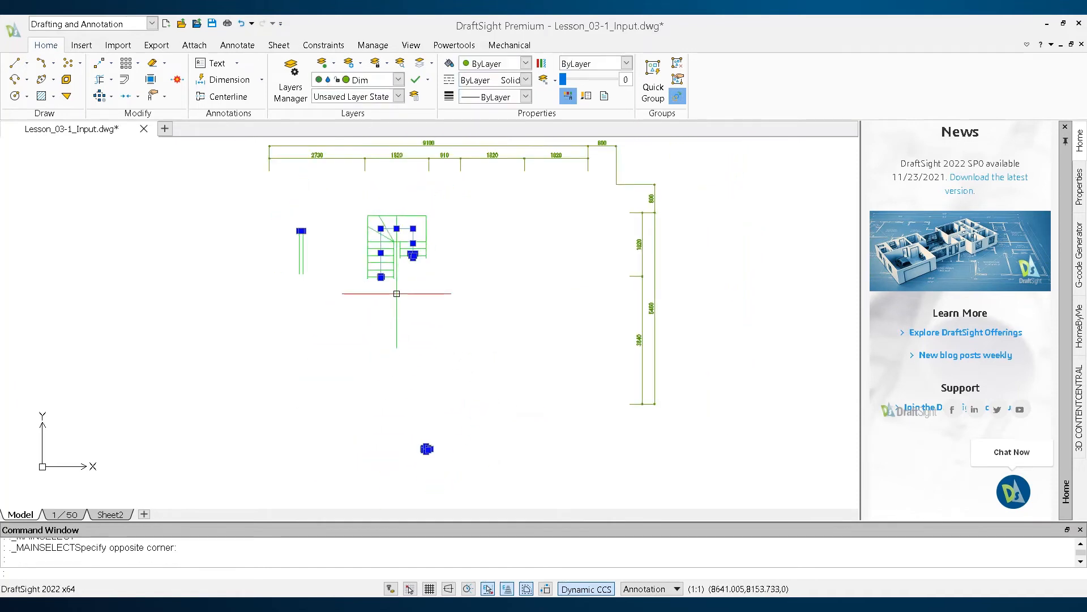
scroll(392, 198, "up", 1)
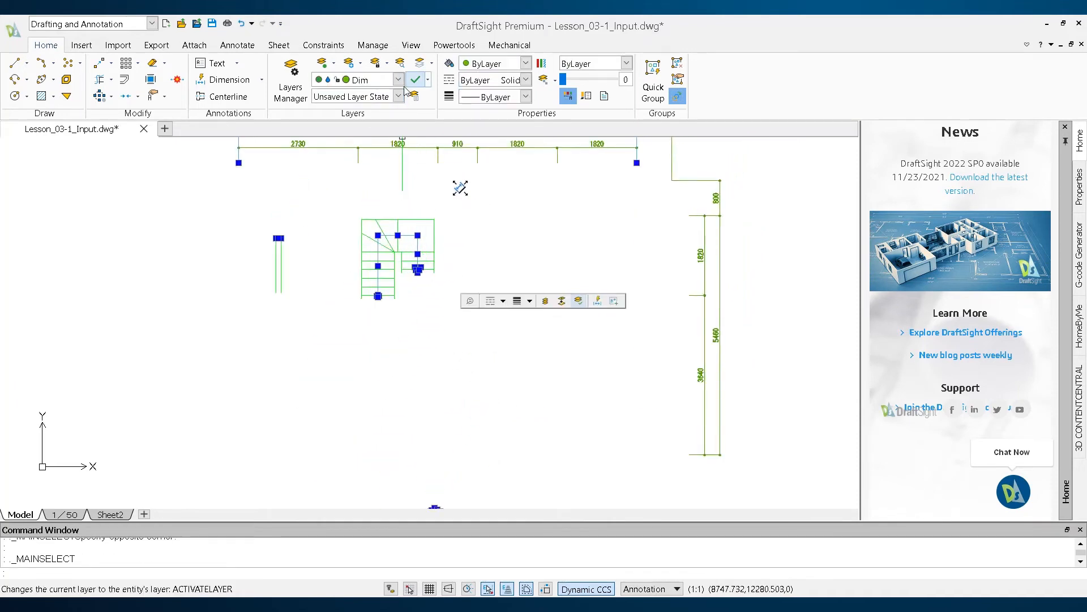
left_click(427, 80)
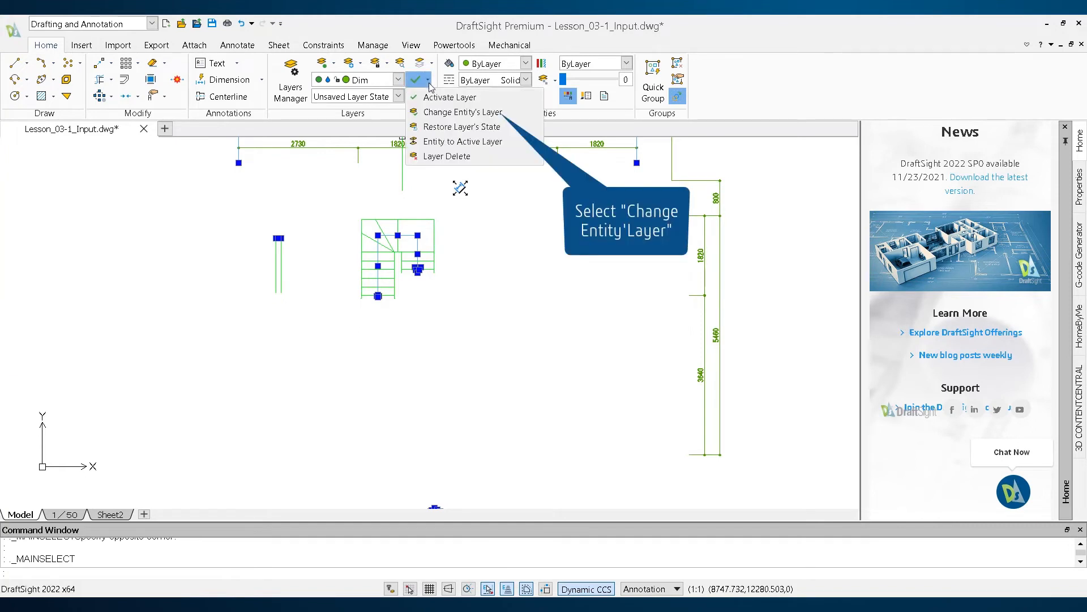
left_click(432, 113)
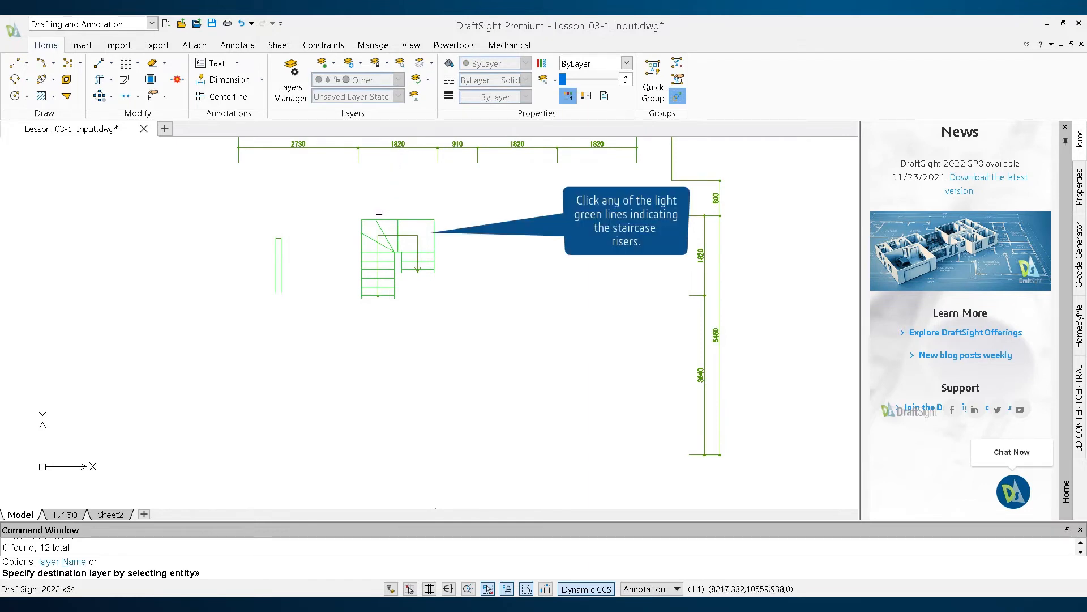
left_click(380, 218)
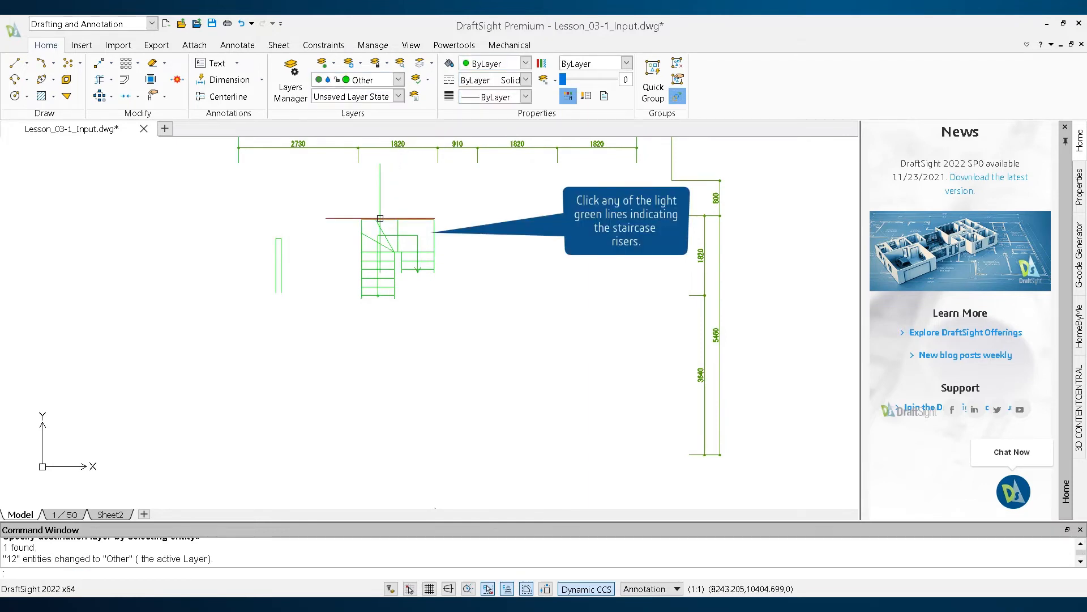
key("Escape")
- Show all layers of the floor plan again
scroll(358, 331, "down", 1)
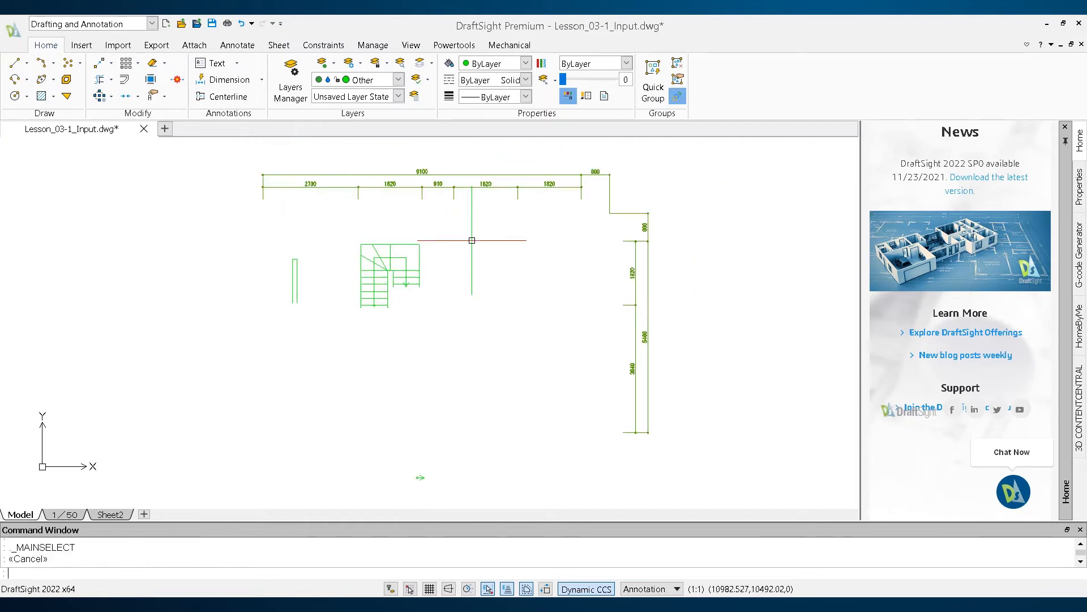
left_click(334, 66)
left_click(342, 80)
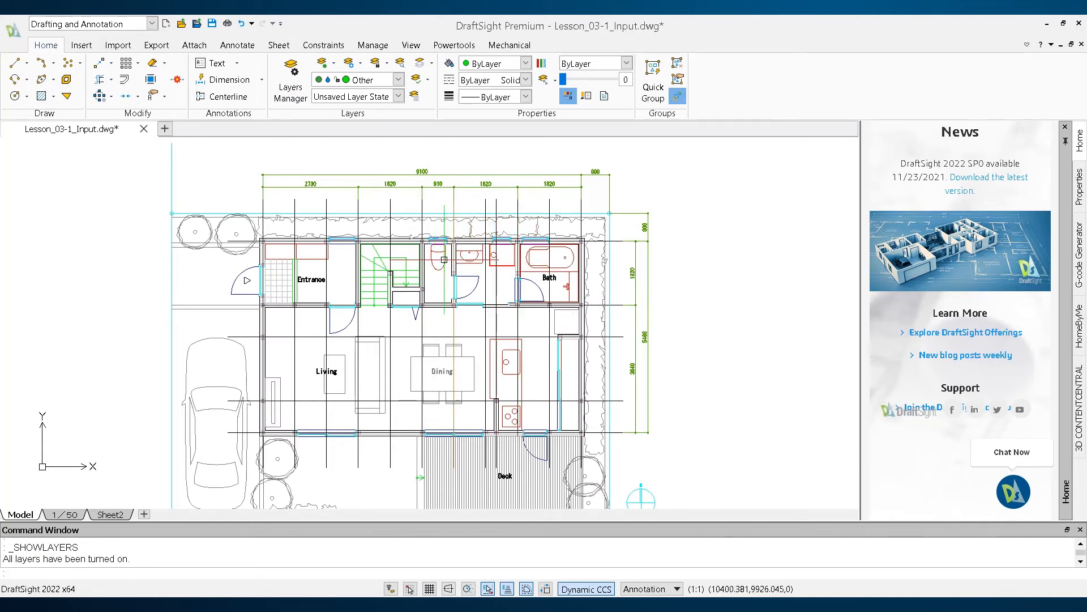
- Select the vertical grid lines extending above the building, from the bath to the entrance
scroll(457, 238, "down", 1)
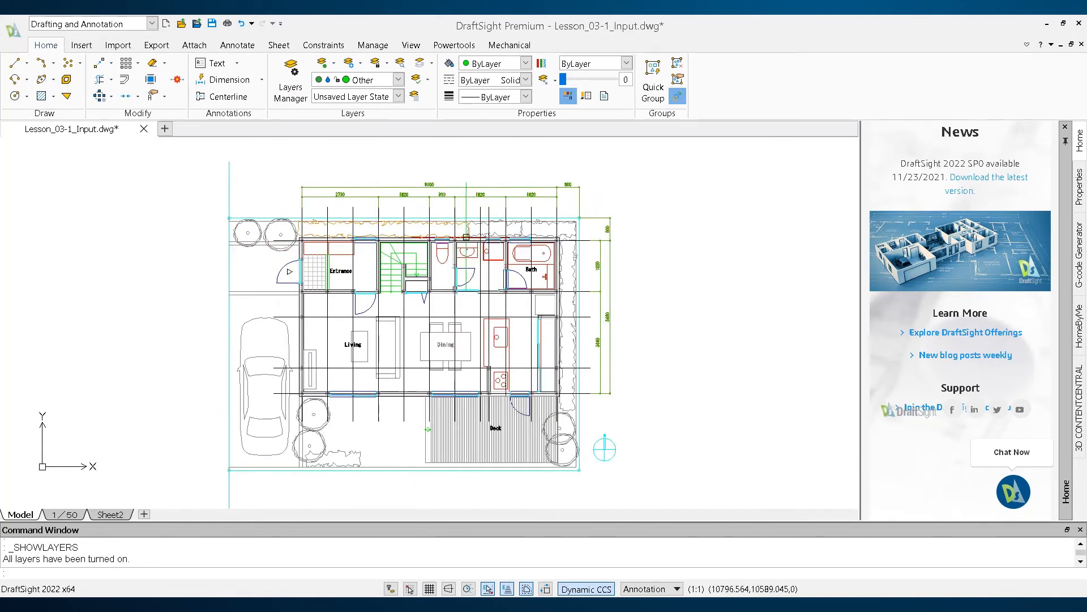
scroll(466, 237, "up", 1)
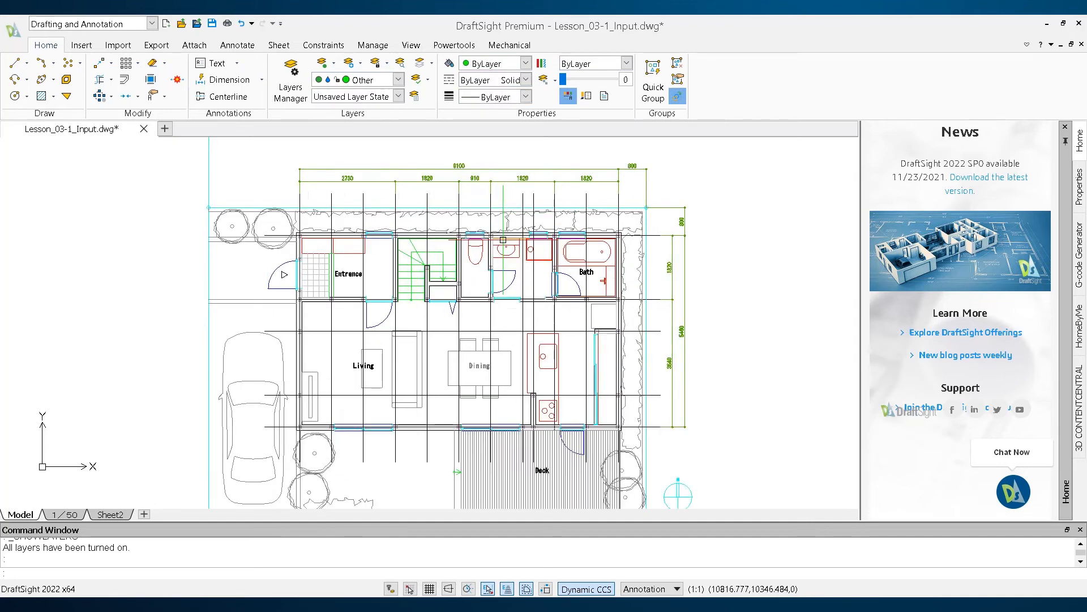
scroll(503, 239, "up", 1)
scroll(390, 255, "up", 2)
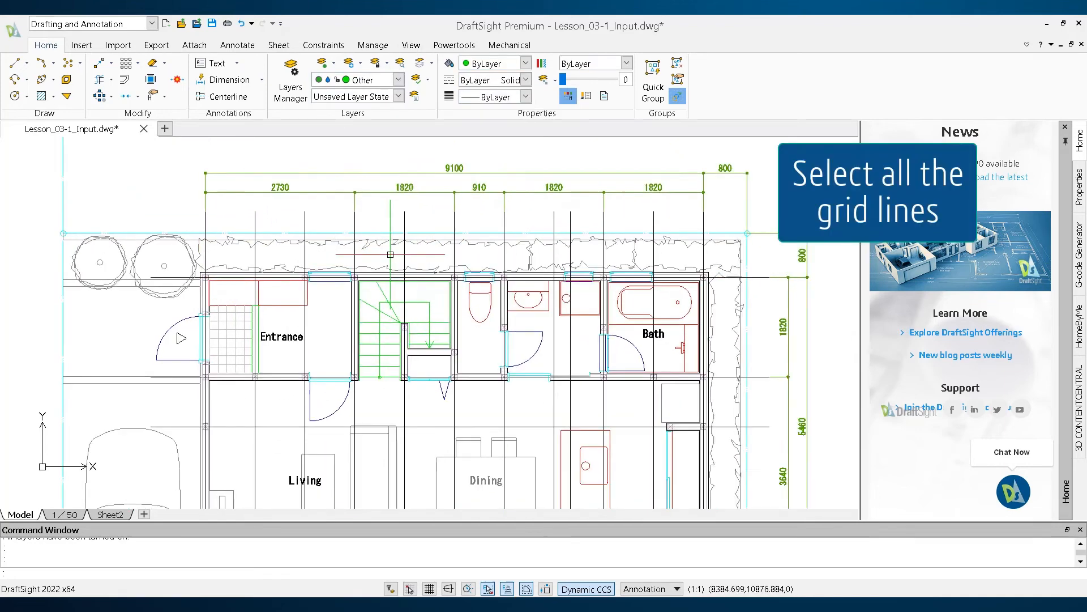
scroll(390, 254, "up", 1)
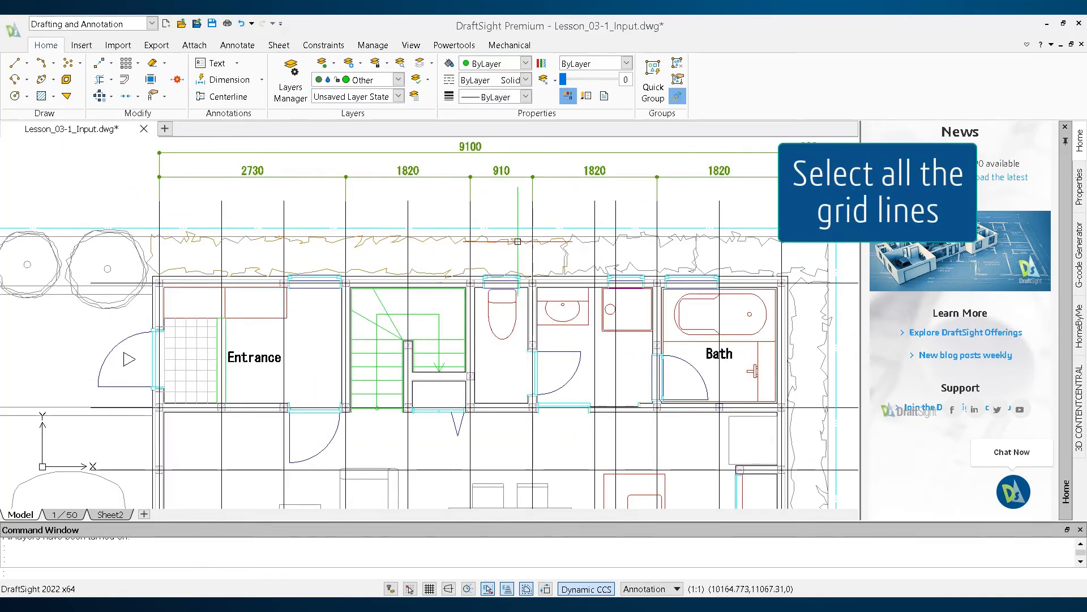
left_click(721, 215)
left_click(742, 225)
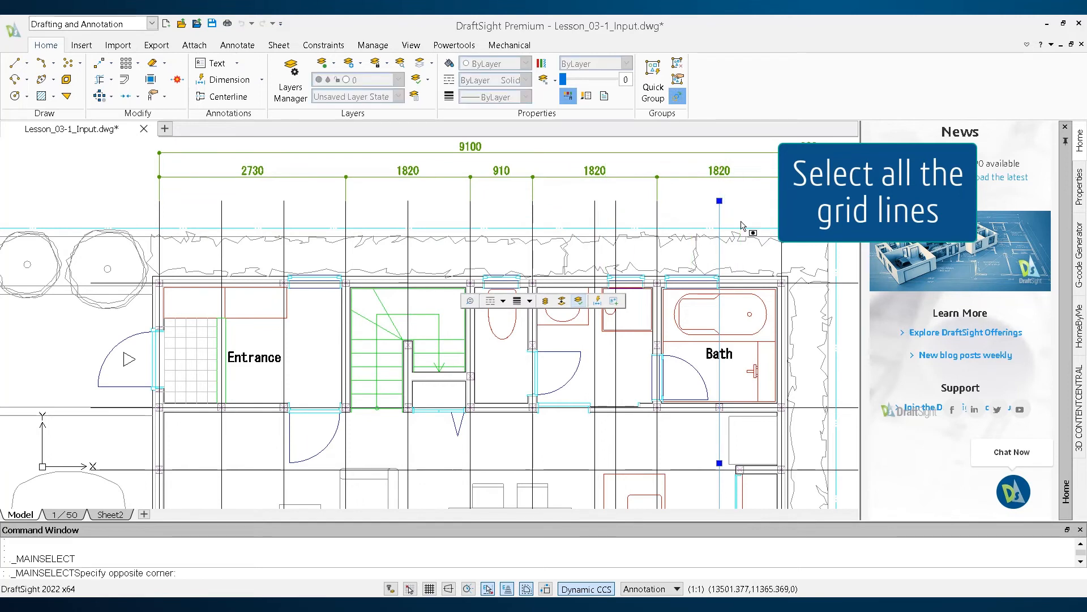
left_click(150, 214)
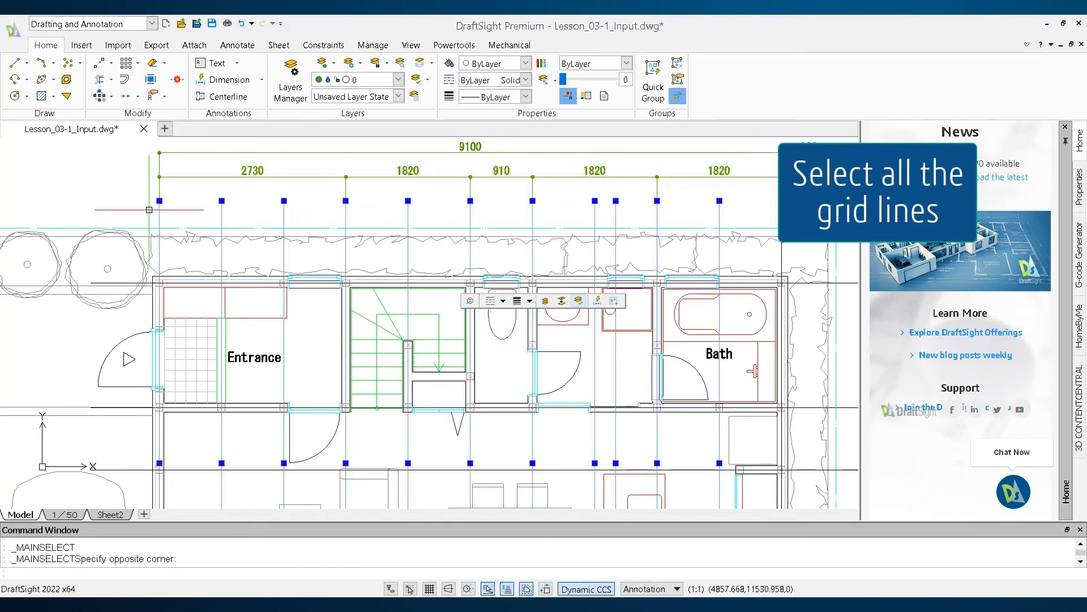
- Add the horizontal grid lines crossing the building to the selected vertical ones
scroll(223, 206, "down", 5)
scroll(471, 345, "up", 2)
mouse_move(207, 211)
middle_mouse_down()
mouse_move(145, 207)
mouse_move(156, 215)
middle_mouse_up()
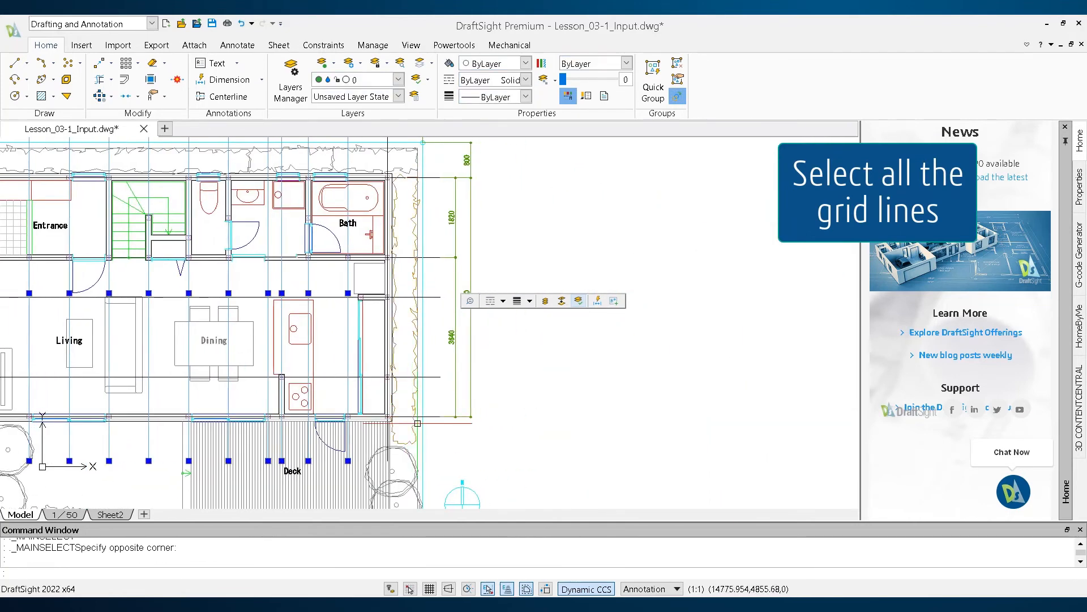
left_click(432, 432)
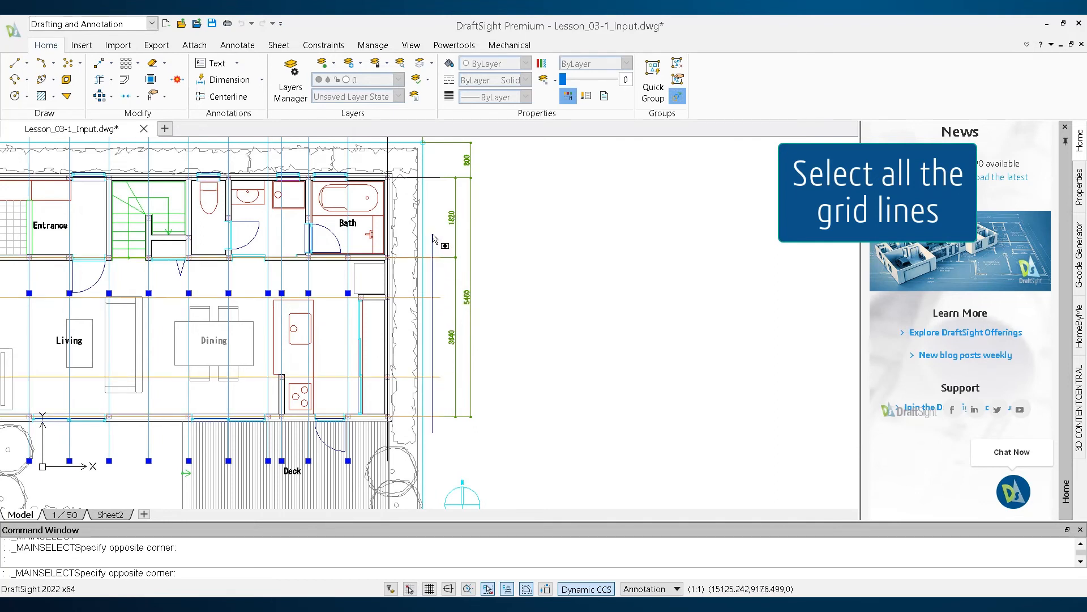
left_click(429, 177)
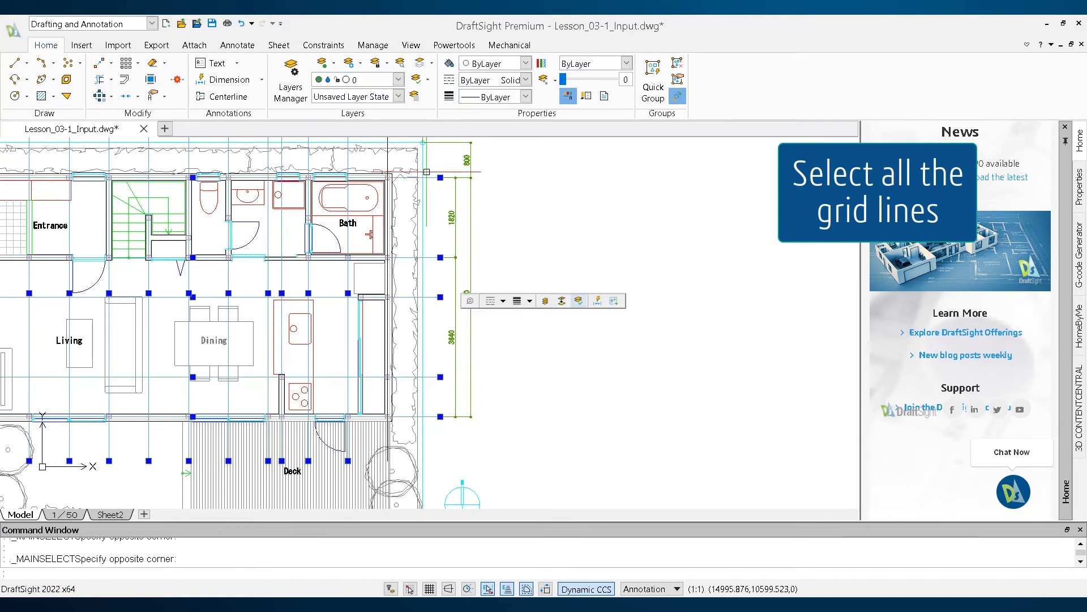
scroll(640, 247, "down", 1)
scroll(640, 247, "down", 1)
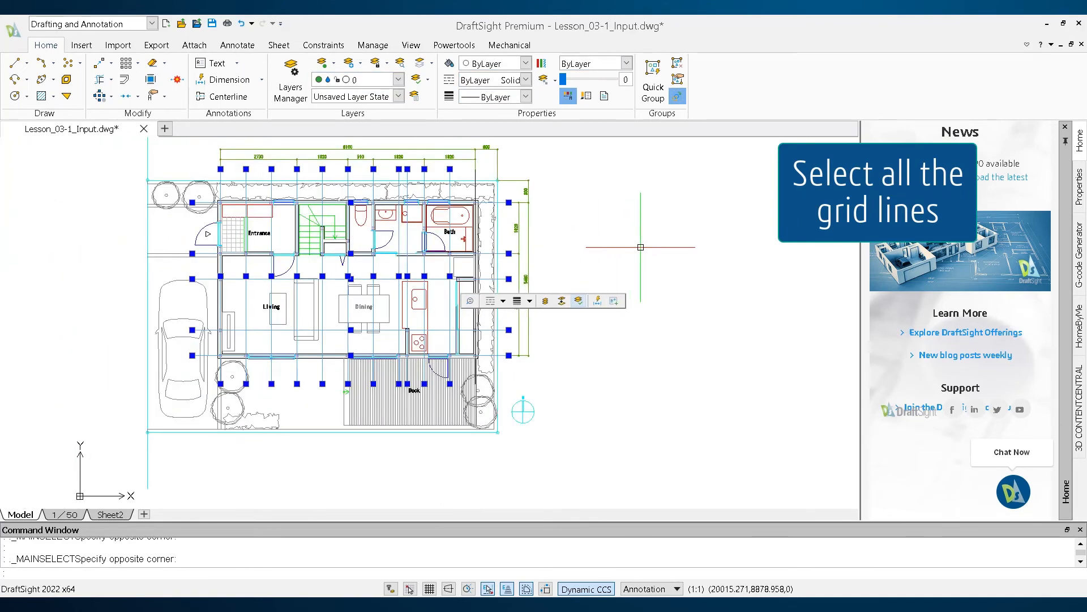
- Assign the selected grid lines to the CenterLine layer and clear the selection
key("Escape")
mouse_move(629, 243)
middle_mouse_down()
mouse_move(739, 286)
mouse_move(736, 270)
mouse_move(738, 286)
middle_mouse_up()
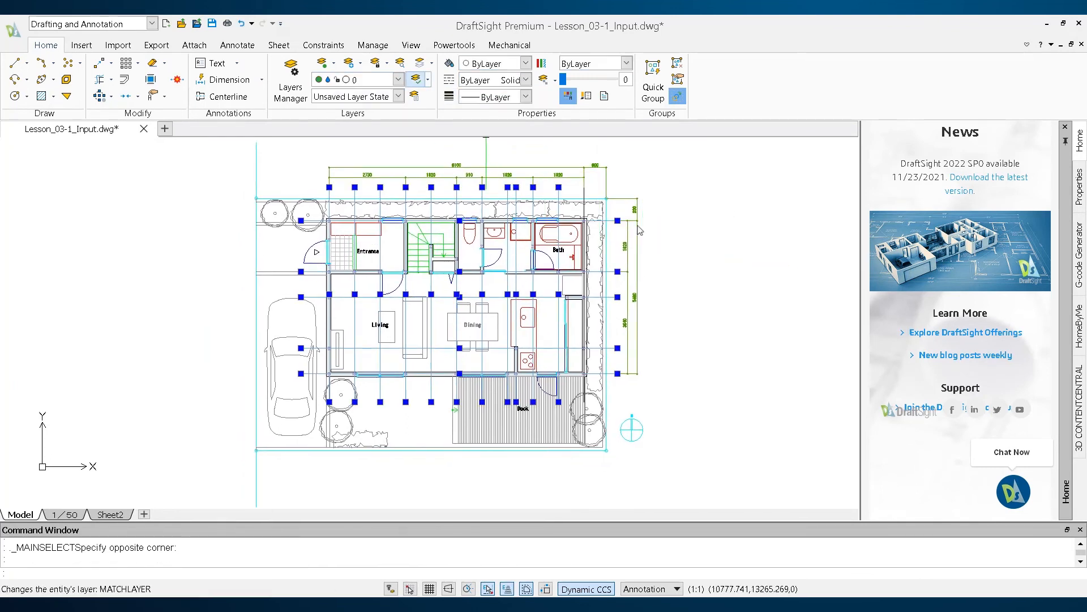
left_click(398, 79)
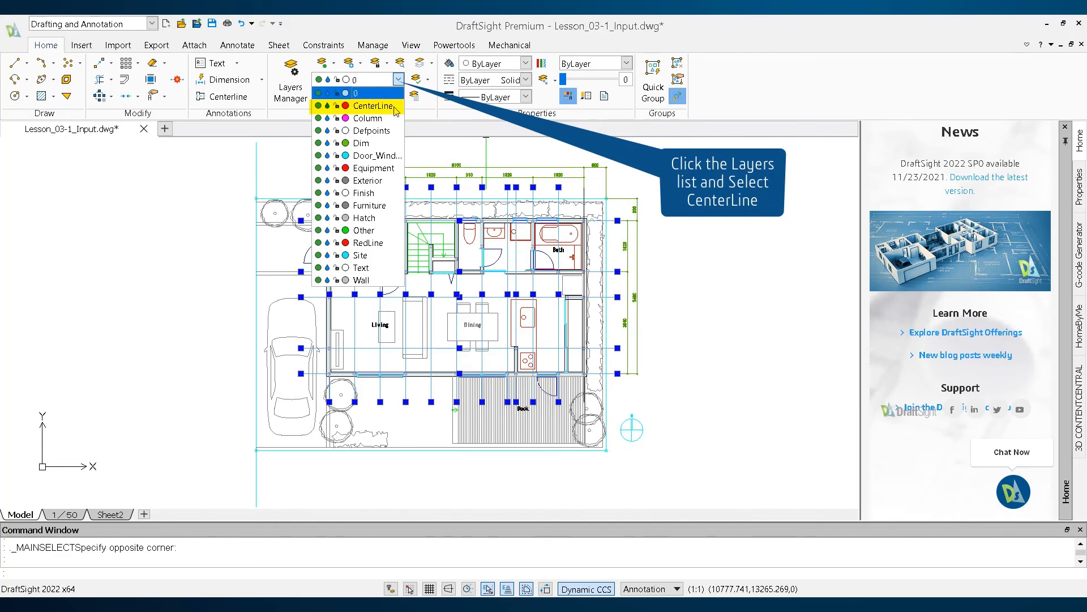
left_click(395, 106)
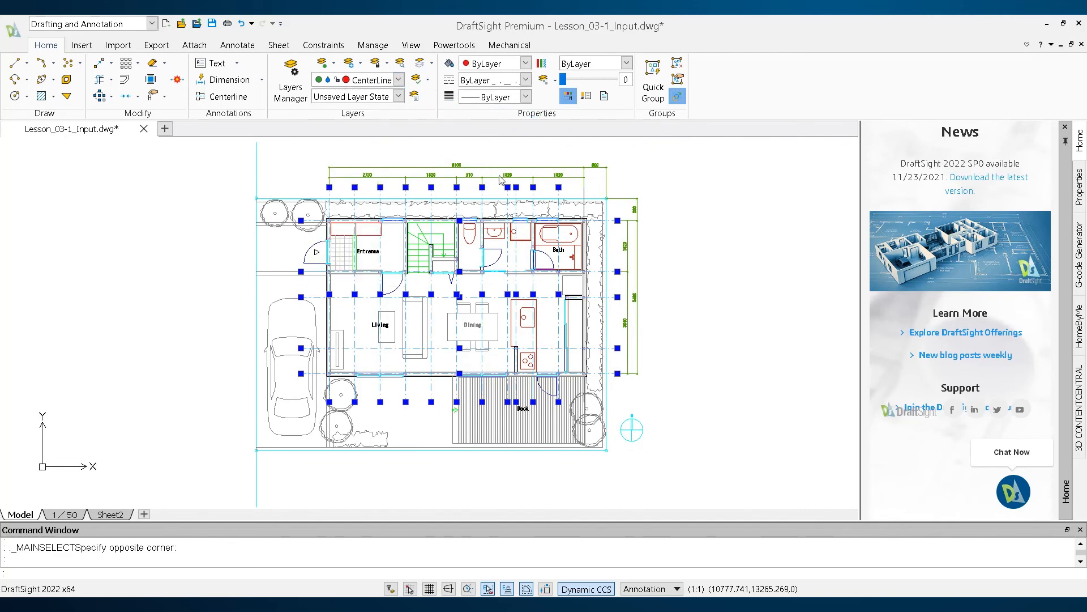
key("Escape")
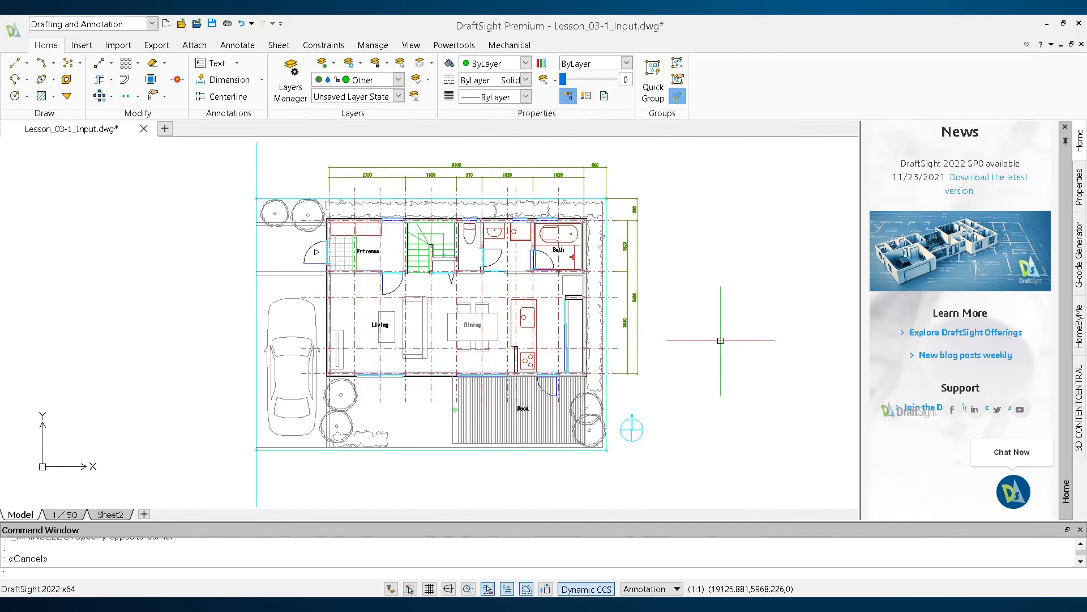